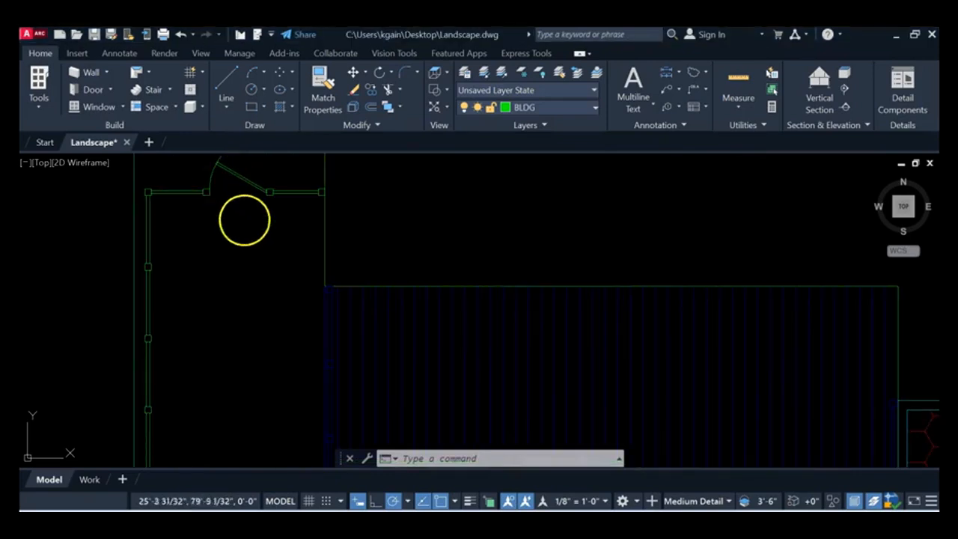
# Step: Make PAV the current layer for drawing pavers by the gate in the fence
pyautogui.scroll(2, 252, 220)
pyautogui.moveTo(240, 199); pyautogui.dragTo(254, 337, button='middle')
pyautogui.scroll(3, 235, 261)
pyautogui.moveTo(235, 261)
pyautogui.mouseDown(button='middle')
pyautogui.moveTo(294, 197)
pyautogui.moveTo(304, 202)
pyautogui.mouseUp(button='middle')
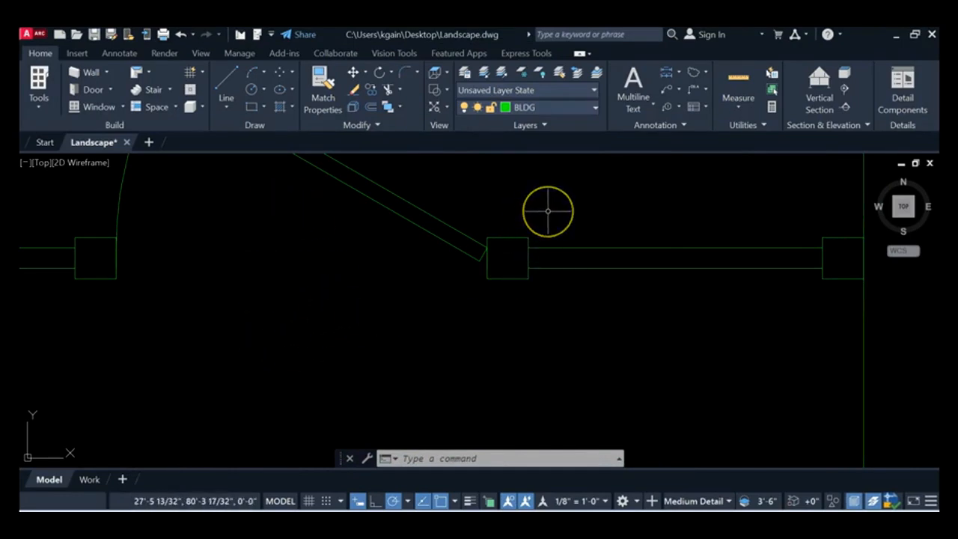
pyautogui.moveTo(552, 205); pyautogui.dragTo(520, 199, button='middle')
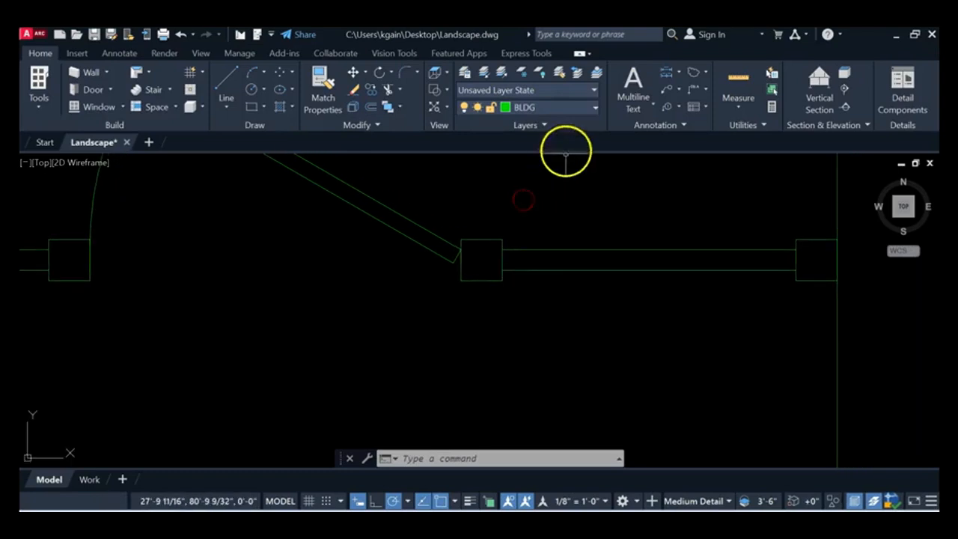
pyautogui.click(596, 108)
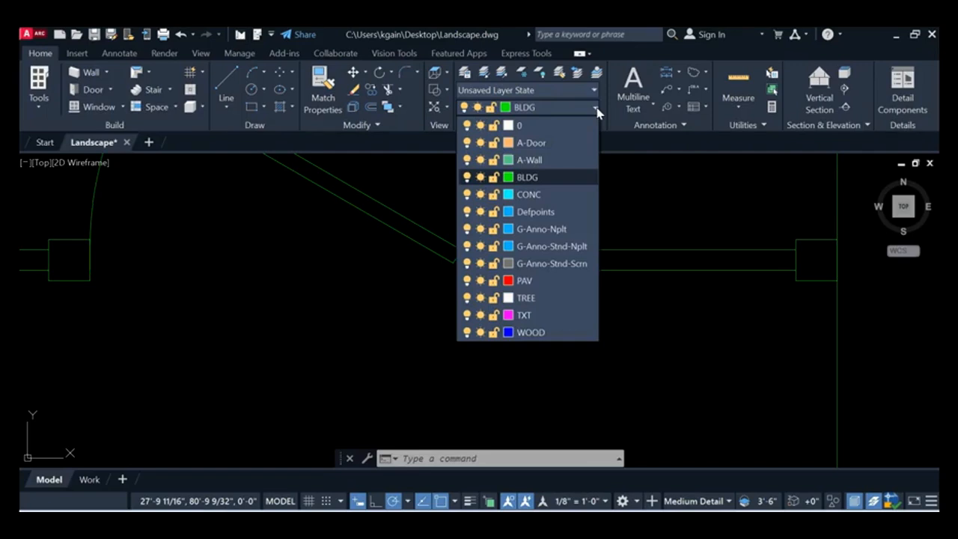
pyautogui.click(542, 280)
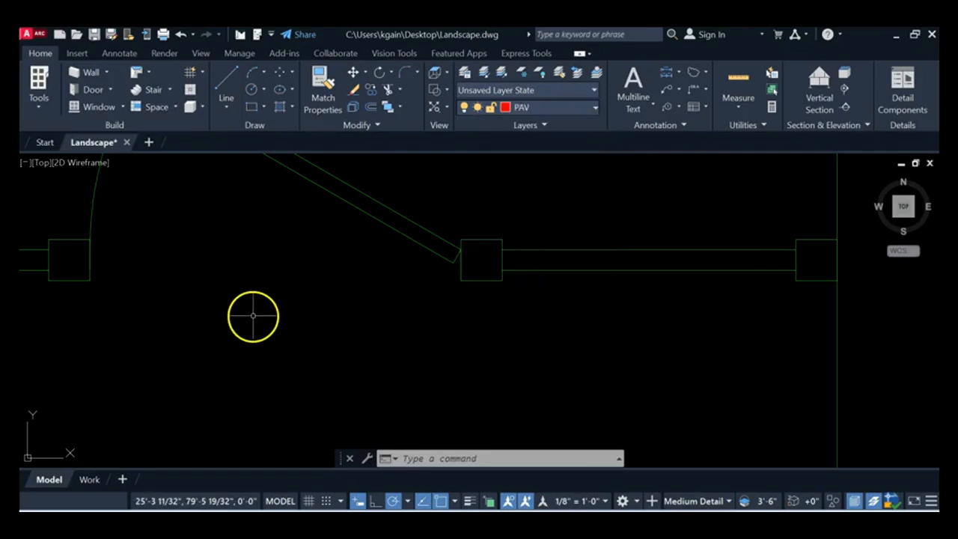
# Step: Draw a 6-sided polygon inscribed in a circle of radius 8 inches, centred just below the gate opening
pyautogui.moveTo(265, 312)
pyautogui.mouseDown(button='middle')
pyautogui.moveTo(302, 274)
pyautogui.moveTo(298, 262)
pyautogui.mouseUp(button='middle')
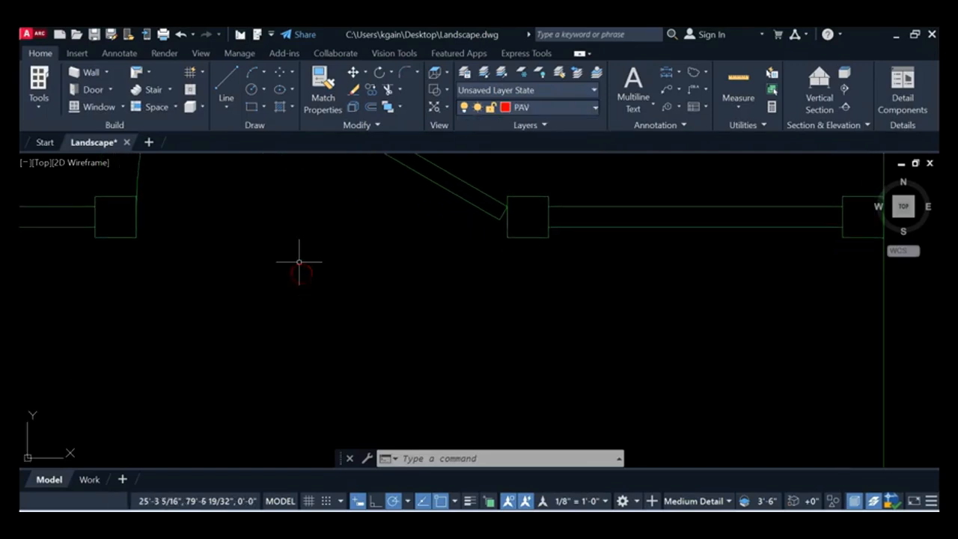
pyautogui.click(263, 108)
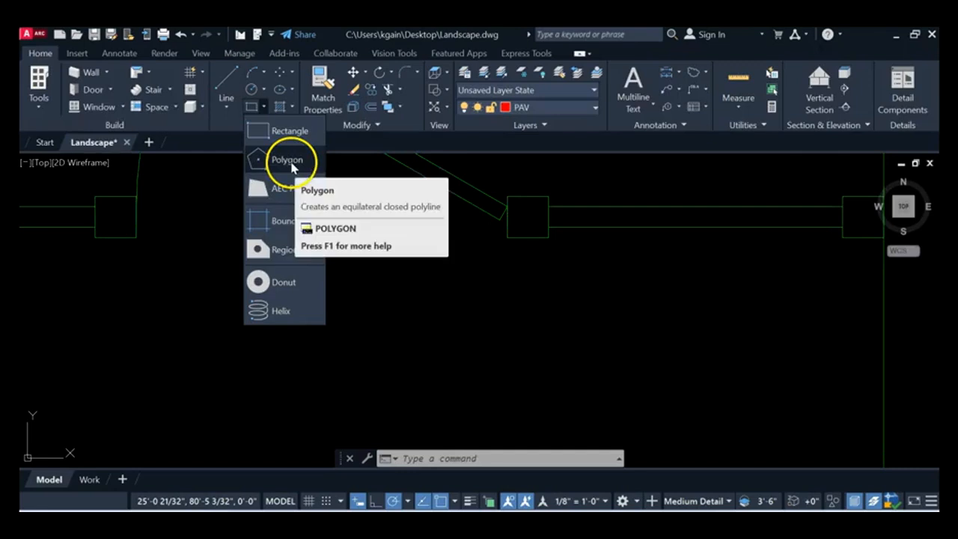
pyautogui.click(288, 160)
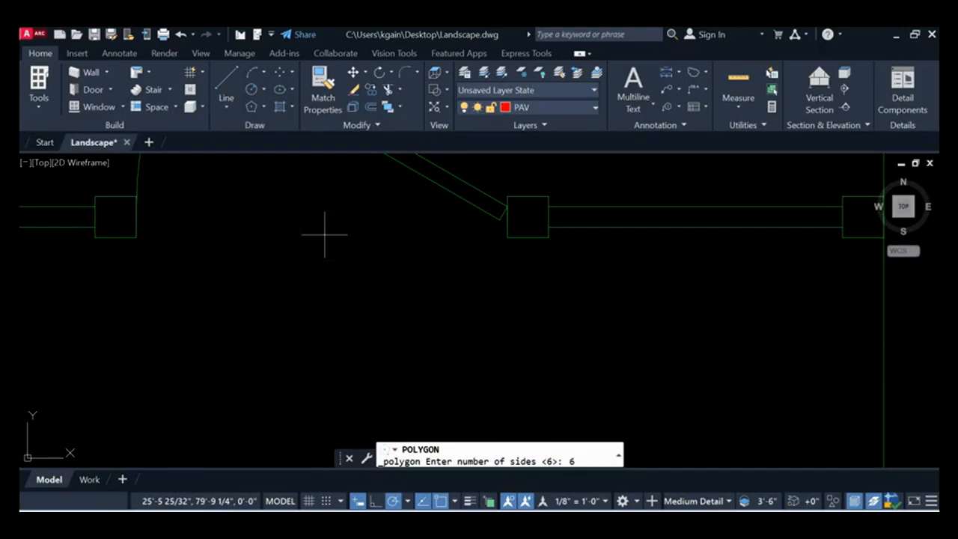
pyautogui.press('Return')
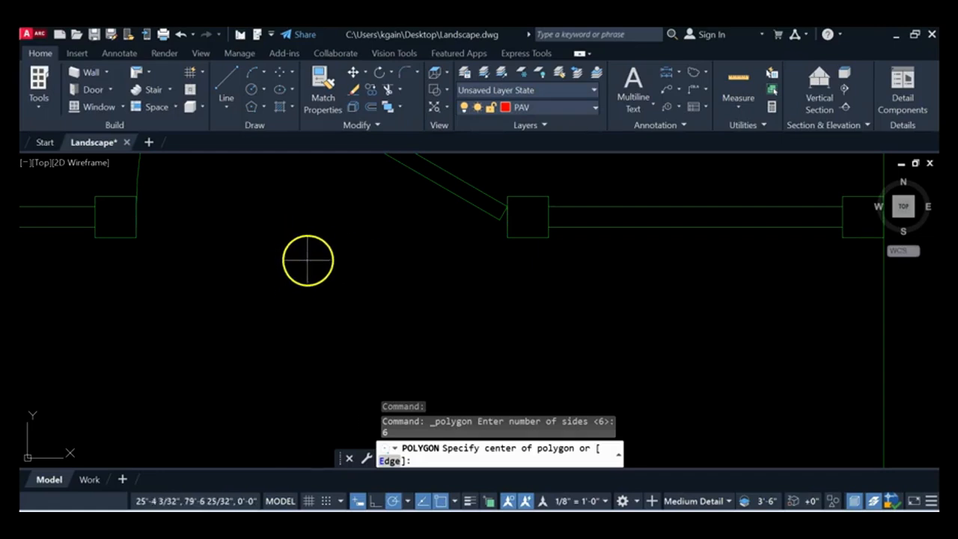
pyautogui.click(315, 260)
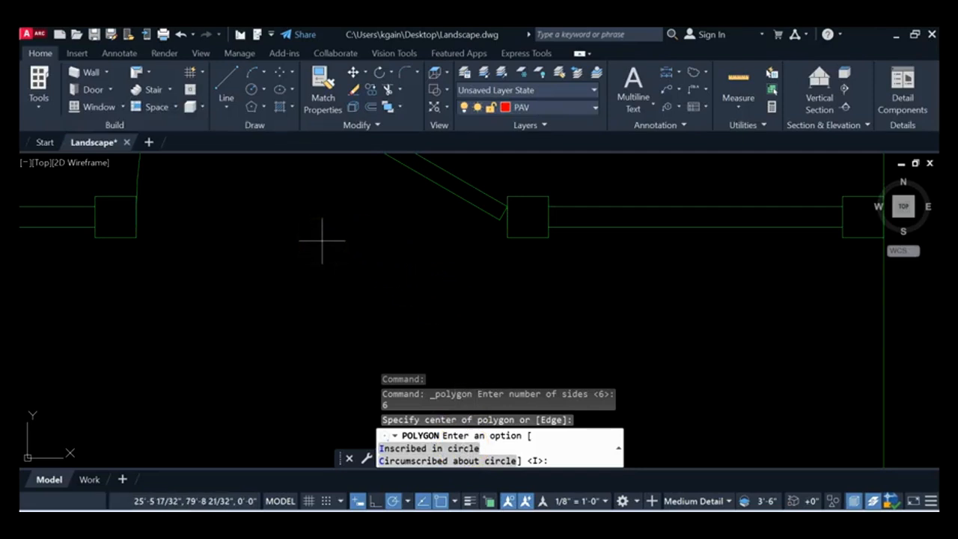
pyautogui.press('Return')
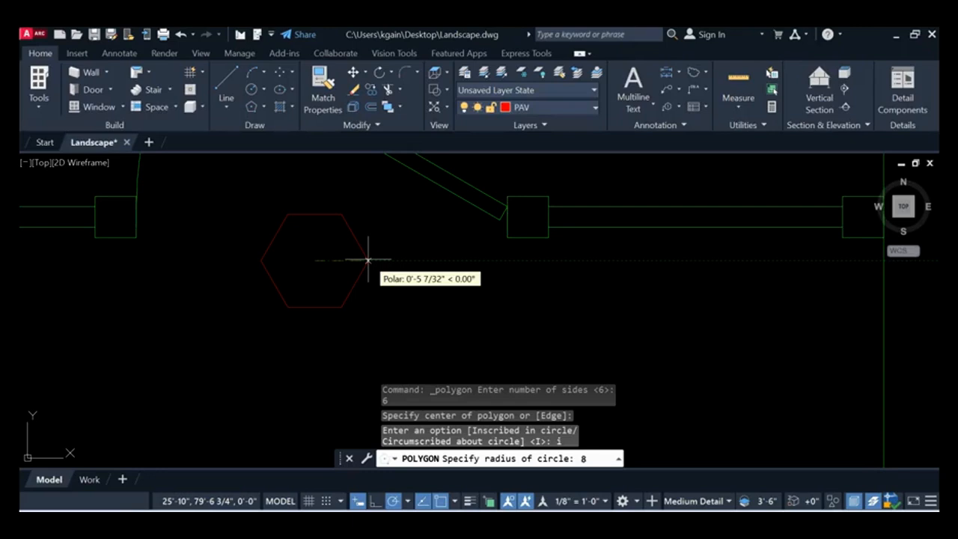
pyautogui.press('Return')
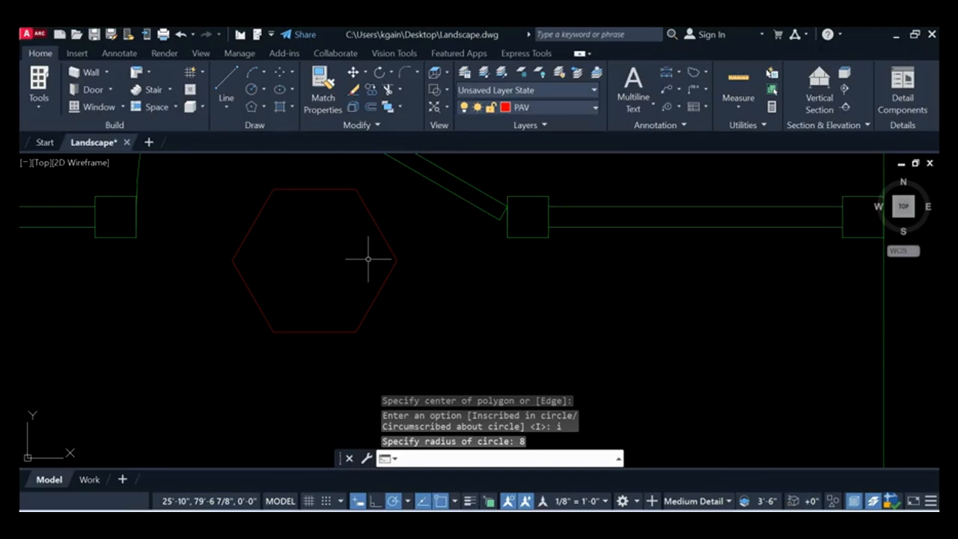
# Step: Create a rectangular array from the hexagon paver and set it to 1 column
pyautogui.scroll(-4, 445, 258)
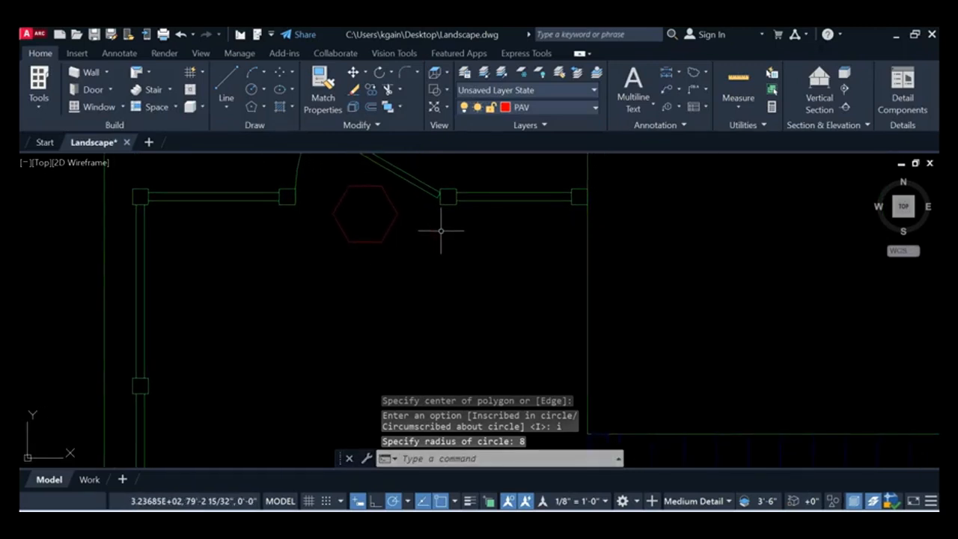
pyautogui.scroll(-3, 412, 222)
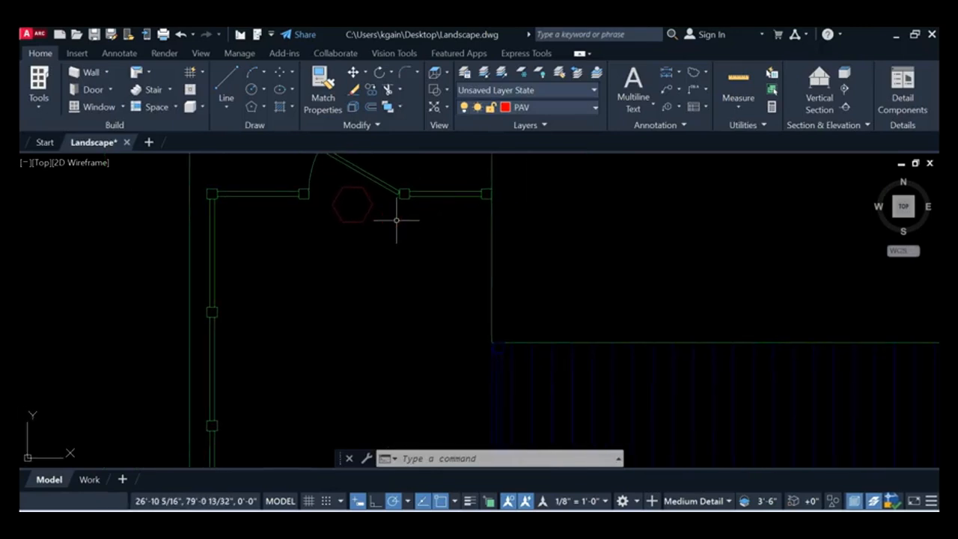
pyautogui.scroll(-2, 391, 214)
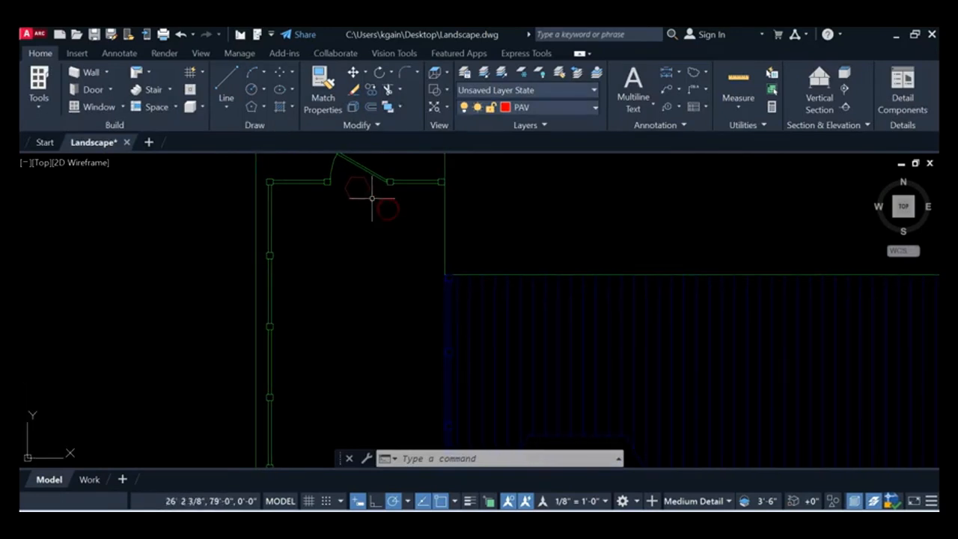
pyautogui.scroll(-4, 361, 348)
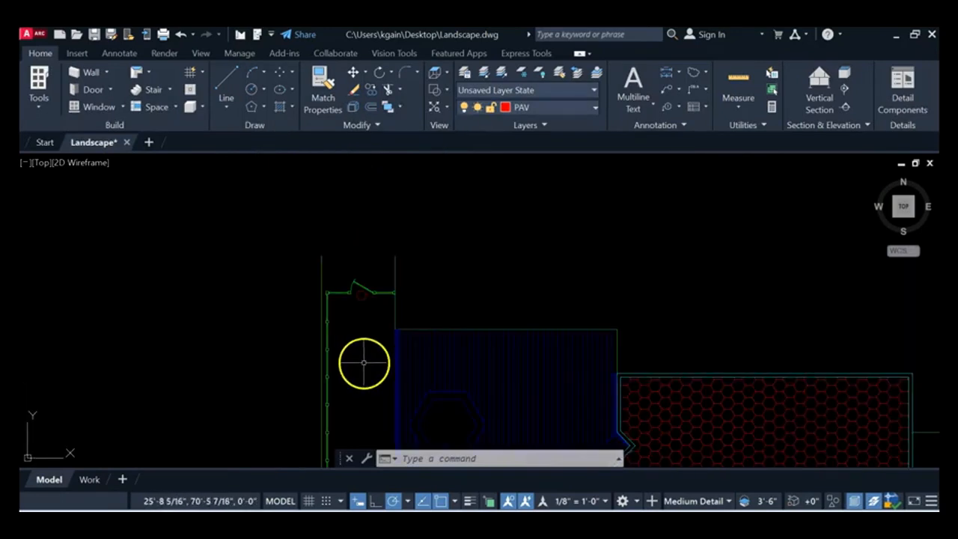
pyautogui.moveTo(340, 278); pyautogui.dragTo(321, 307, button='middle')
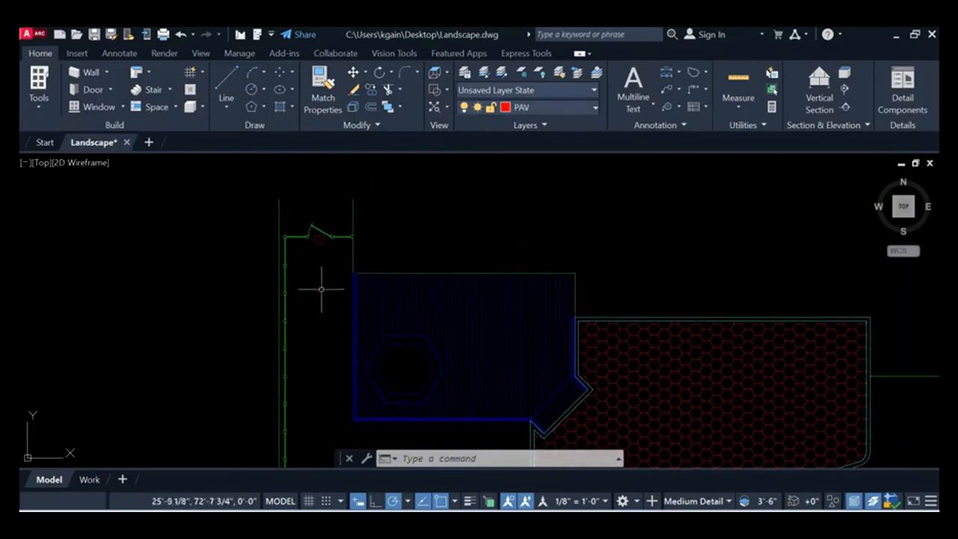
pyautogui.click(375, 127)
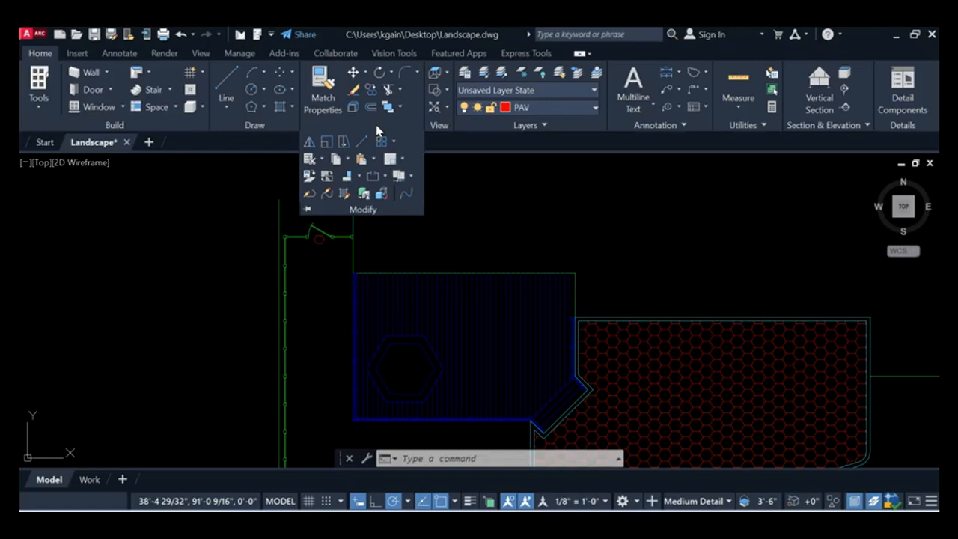
pyautogui.click(382, 142)
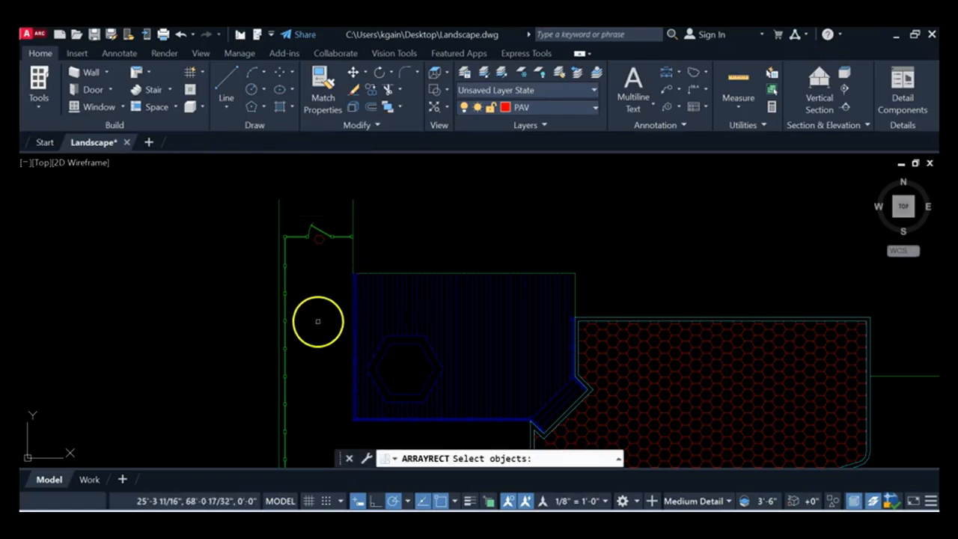
pyautogui.click(319, 240)
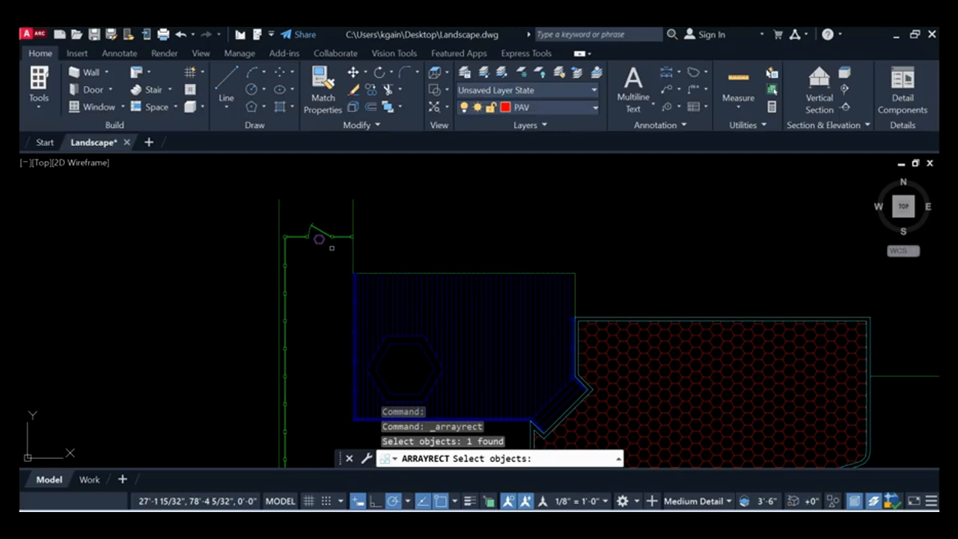
pyautogui.press('Return')
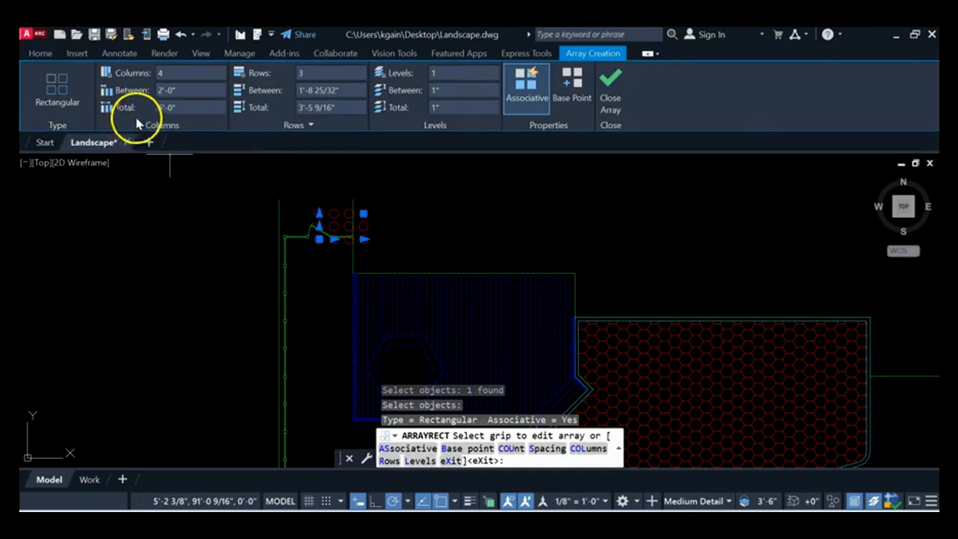
pyautogui.click(139, 73)
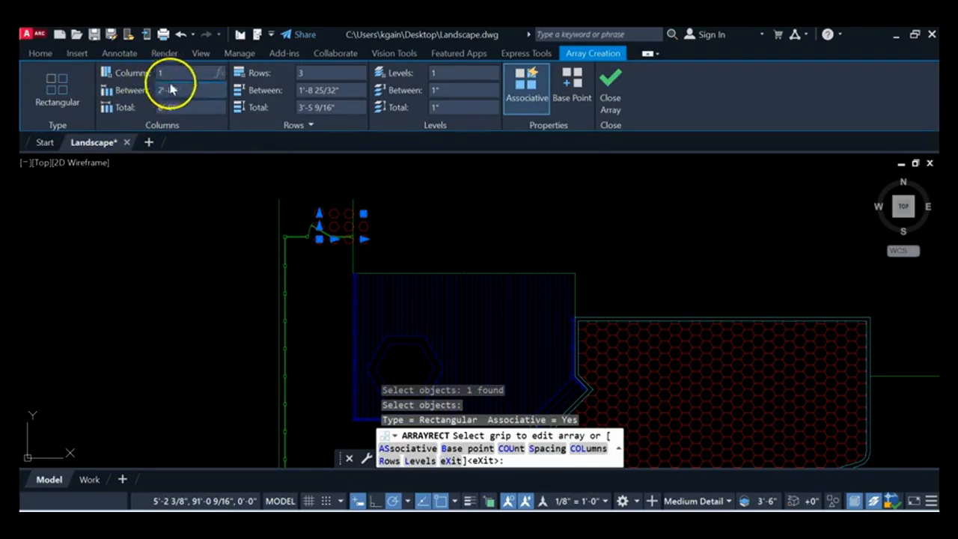
pyautogui.write('1')
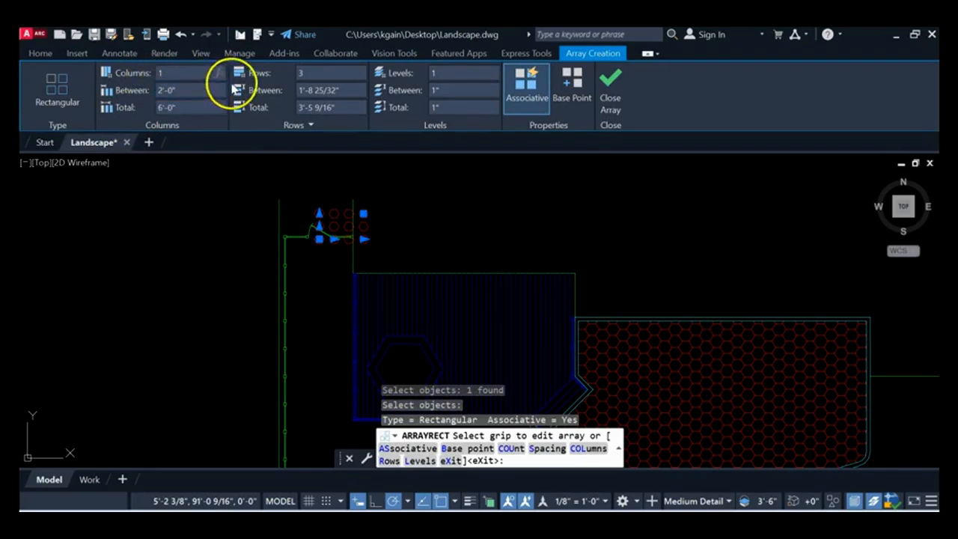
pyautogui.press('Return')
# Step: Set the array to 16 rows with a row spacing of -20 inches and finish the array
pyautogui.click(314, 72)
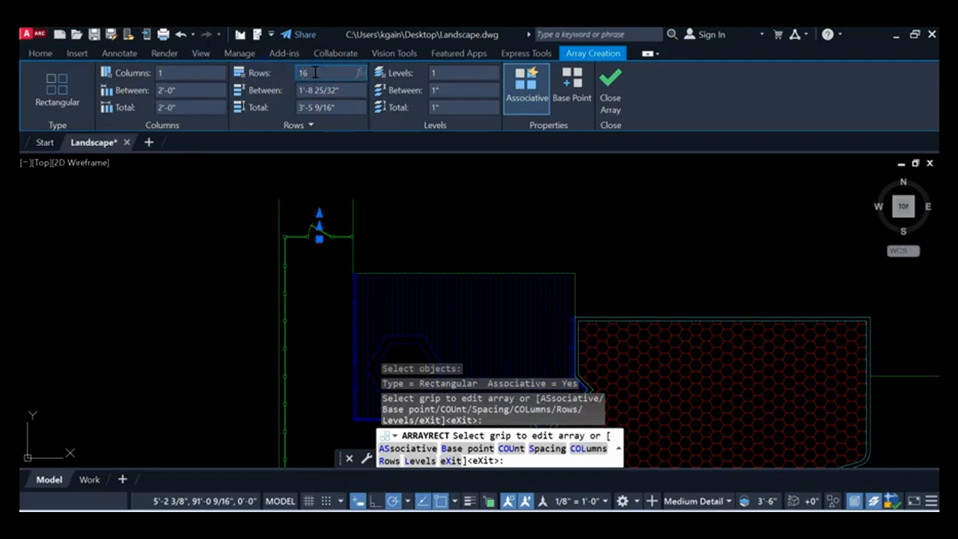
pyautogui.click(338, 91)
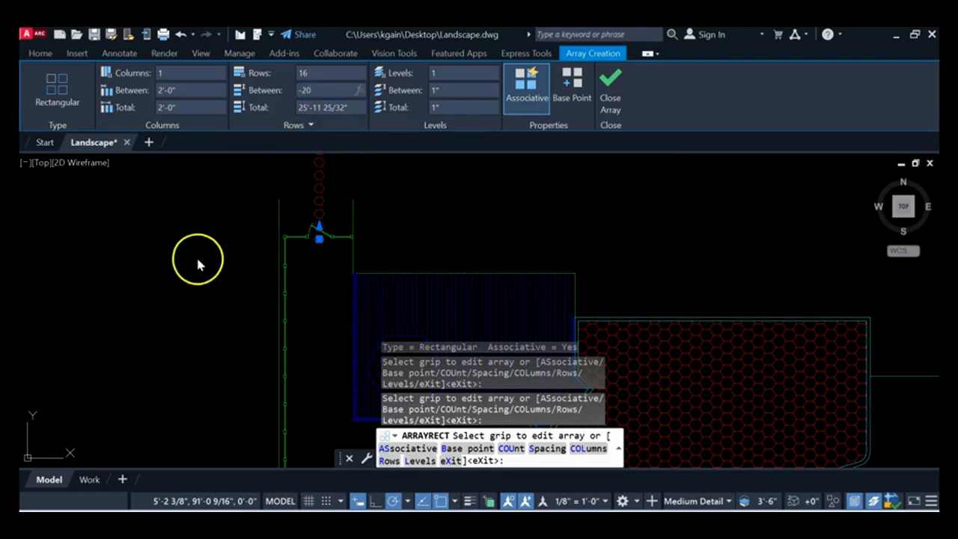
pyautogui.press('Return')
pyautogui.moveTo(340, 398)
pyautogui.mouseDown(button='middle')
pyautogui.moveTo(320, 326)
pyautogui.moveTo(259, 335)
pyautogui.mouseUp(button='middle')
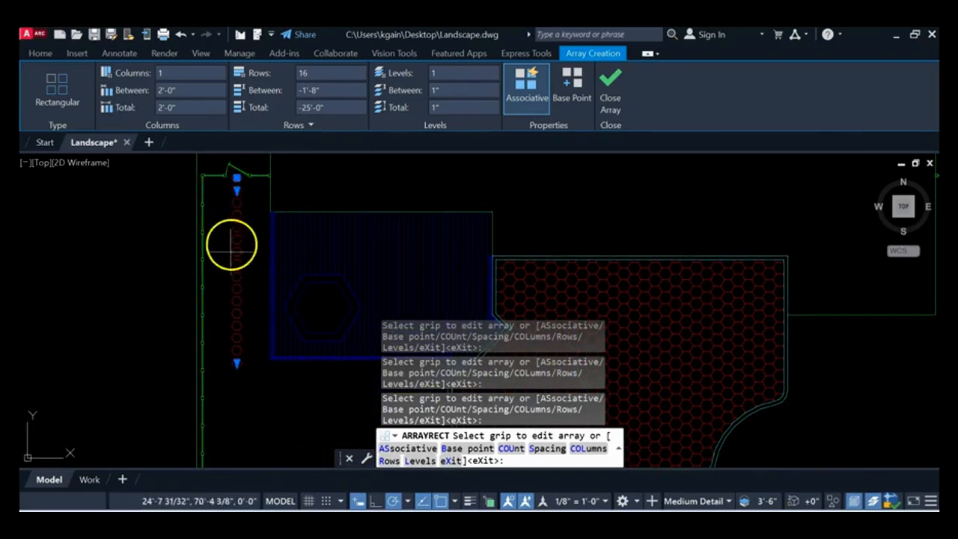
pyautogui.moveTo(242, 261); pyautogui.dragTo(231, 255, button='middle')
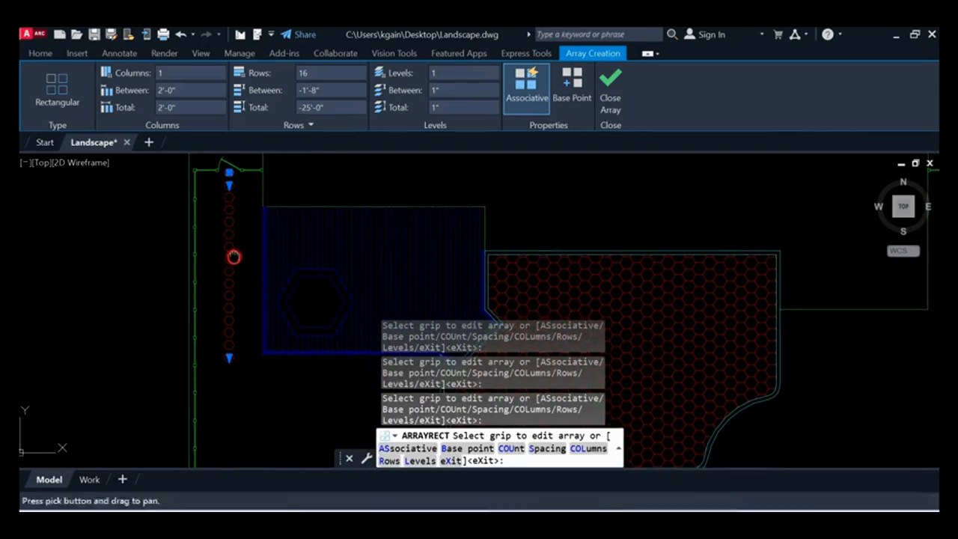
pyautogui.click(609, 86)
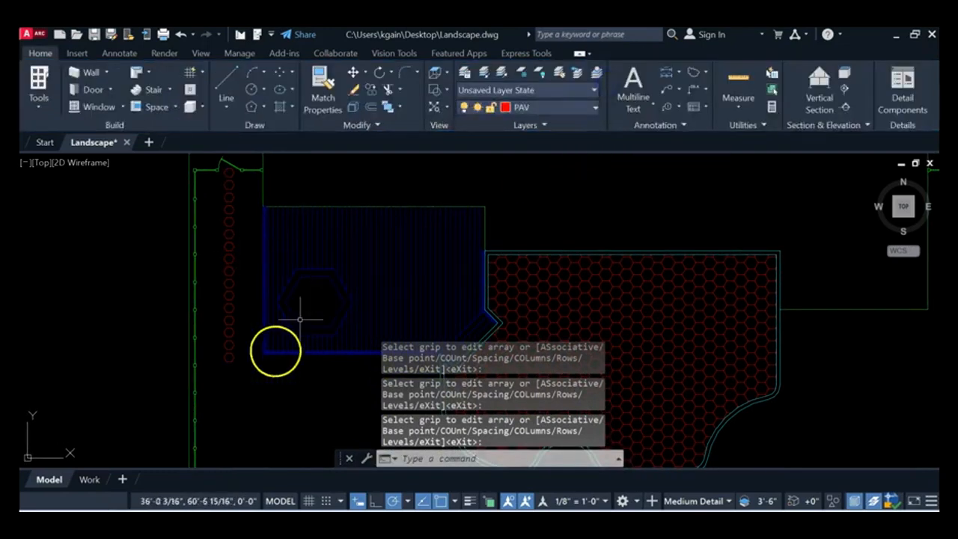
# Step: Explode the column of arrayed hexagon pavers into separate objects
pyautogui.scroll(2, 278, 373)
pyautogui.scroll(2, 213, 261)
pyautogui.moveTo(212, 255)
pyautogui.mouseDown(button='middle')
pyautogui.moveTo(203, 192)
pyautogui.moveTo(188, 244)
pyautogui.mouseUp(button='middle')
pyautogui.scroll(2, 154, 201)
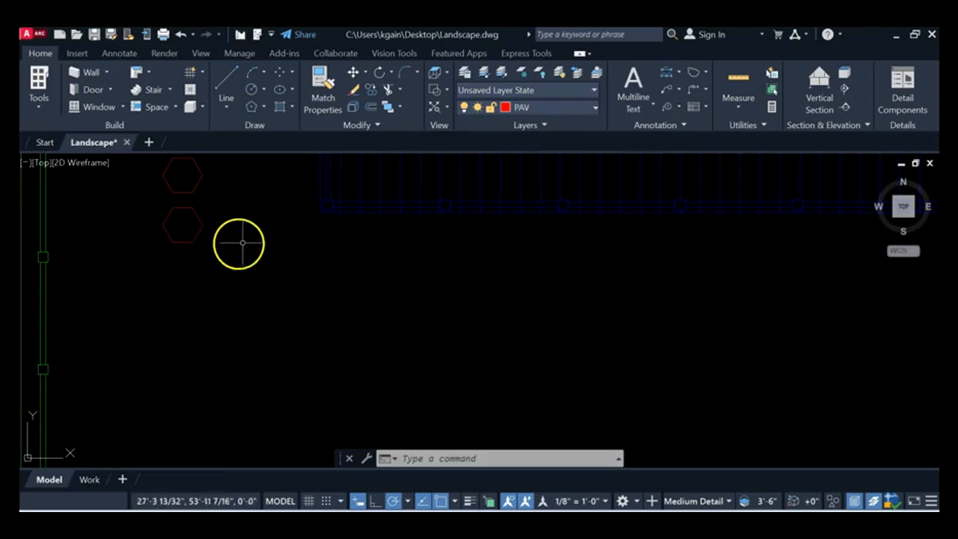
pyautogui.moveTo(249, 231); pyautogui.dragTo(205, 222, button='middle')
pyautogui.scroll(-2, 254, 238)
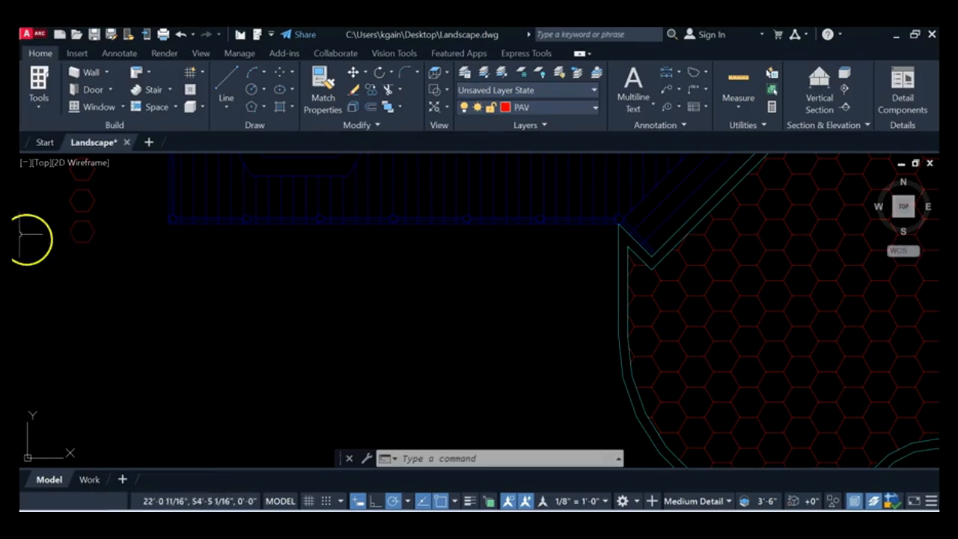
pyautogui.click(74, 241)
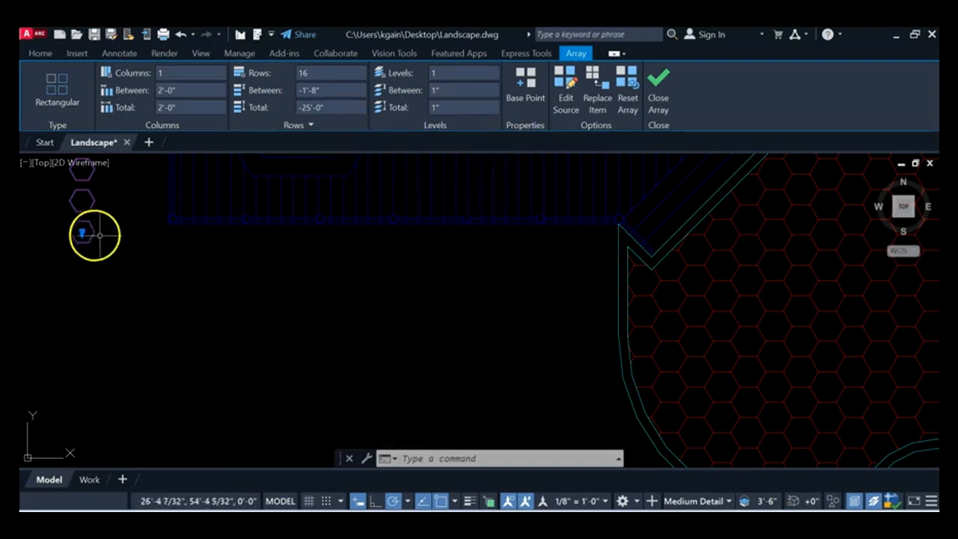
pyautogui.press('Escape')
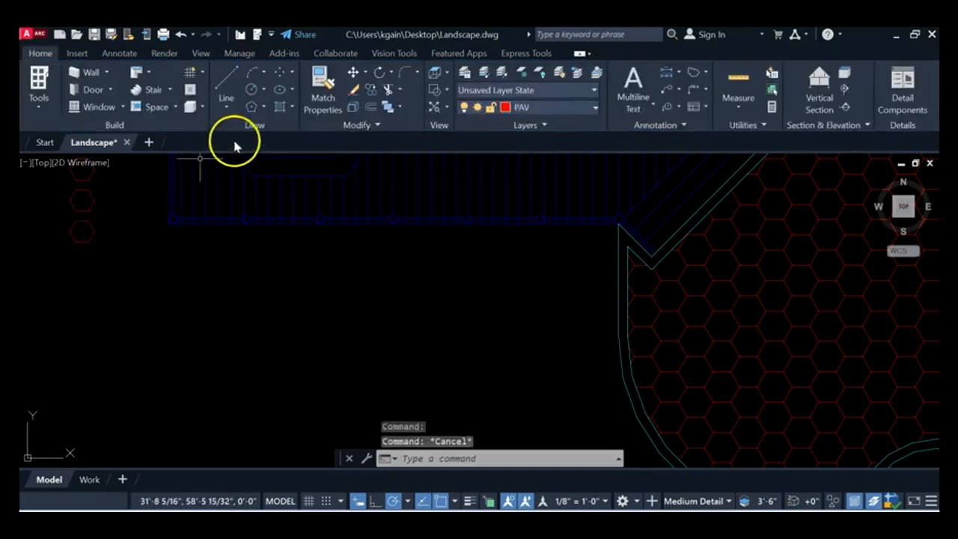
pyautogui.click(352, 107)
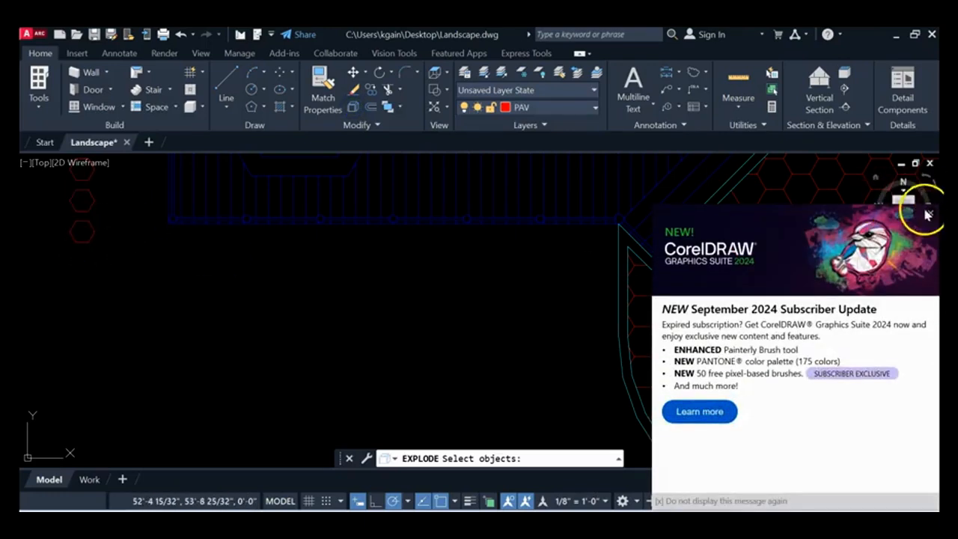
pyautogui.click(929, 216)
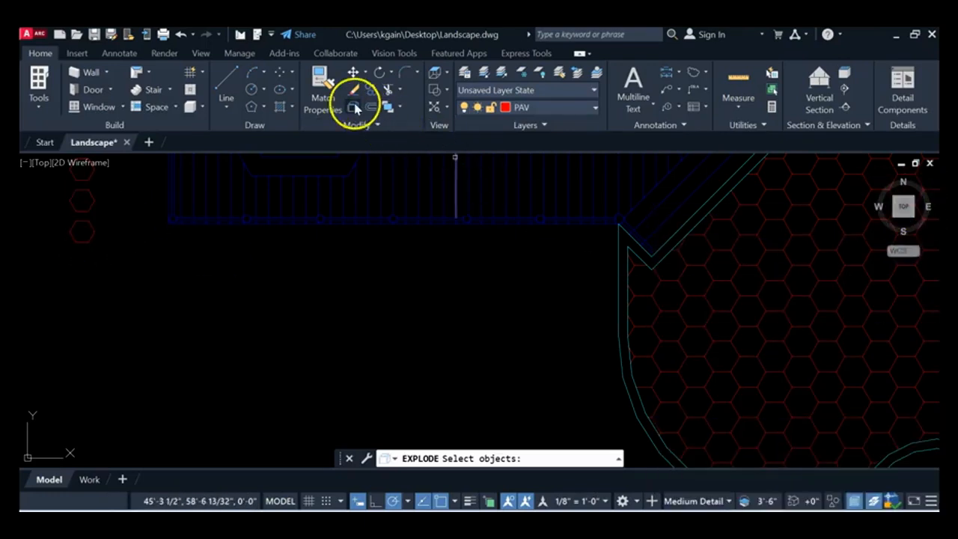
pyautogui.click(86, 235)
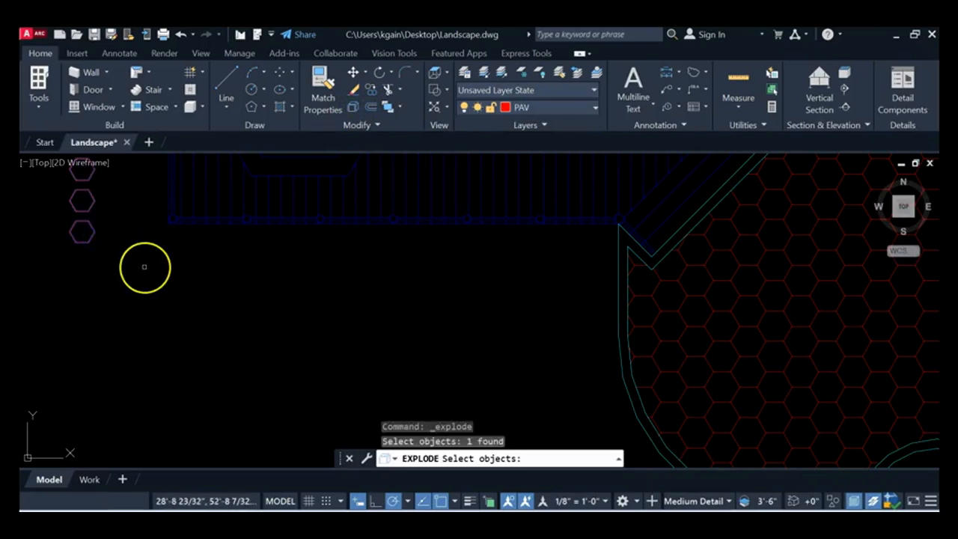
pyautogui.press('Return')
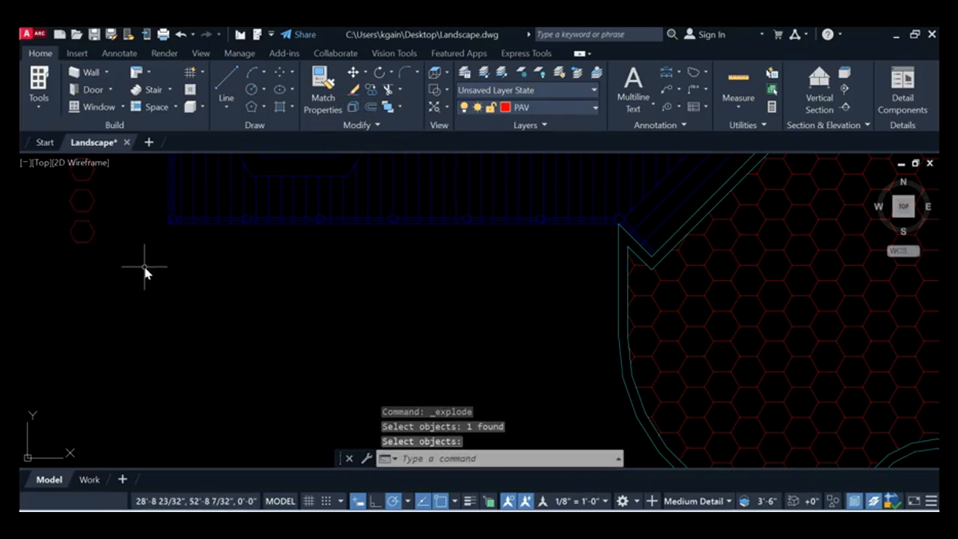
pyautogui.click(82, 241)
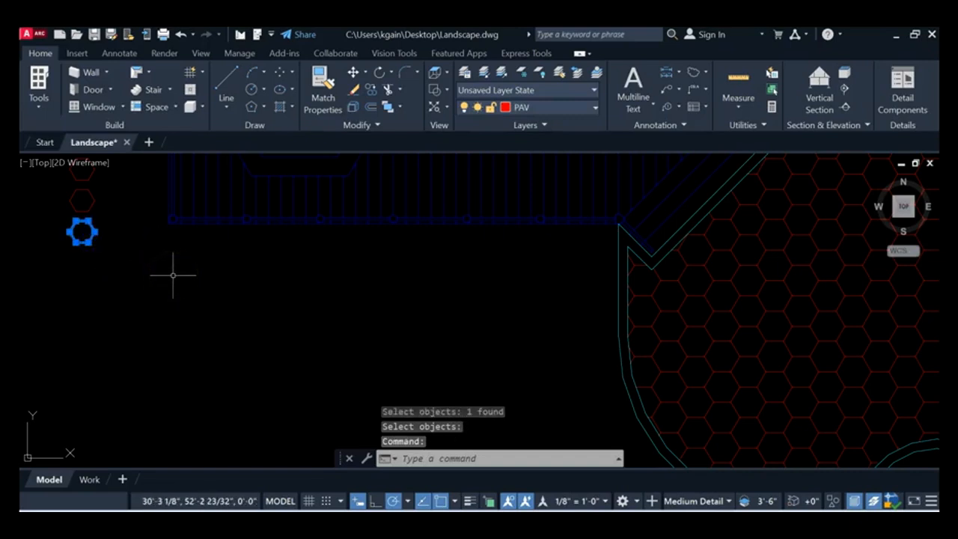
pyautogui.click(181, 287)
pyautogui.press('Escape')
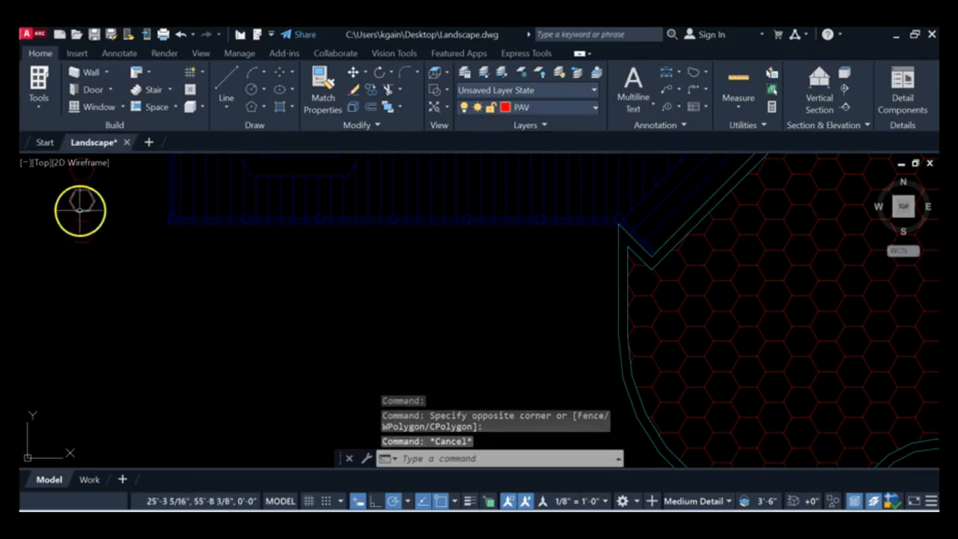
pyautogui.moveTo(140, 228)
pyautogui.mouseDown(button='middle')
pyautogui.moveTo(132, 226)
pyautogui.moveTo(141, 227)
pyautogui.mouseUp(button='middle')
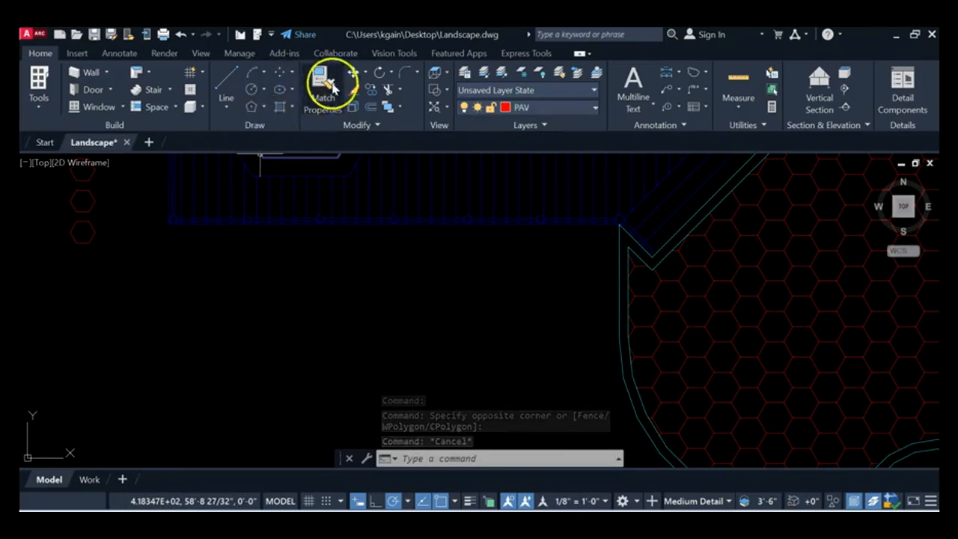
# Step: Copy the lowest hexagon paver of the column from its centre to just below the deck's lower corner, beside the curved patio edge
pyautogui.click(371, 91)
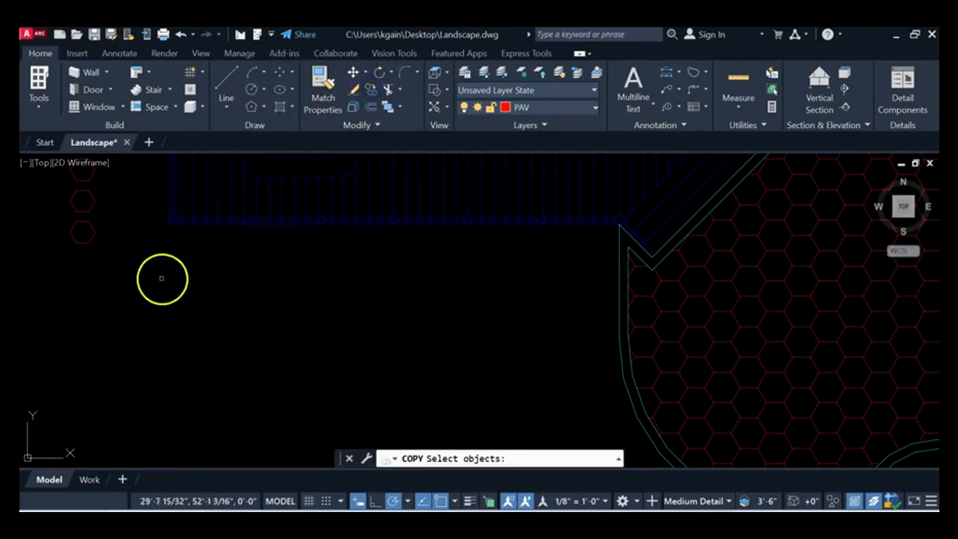
pyautogui.click(85, 238)
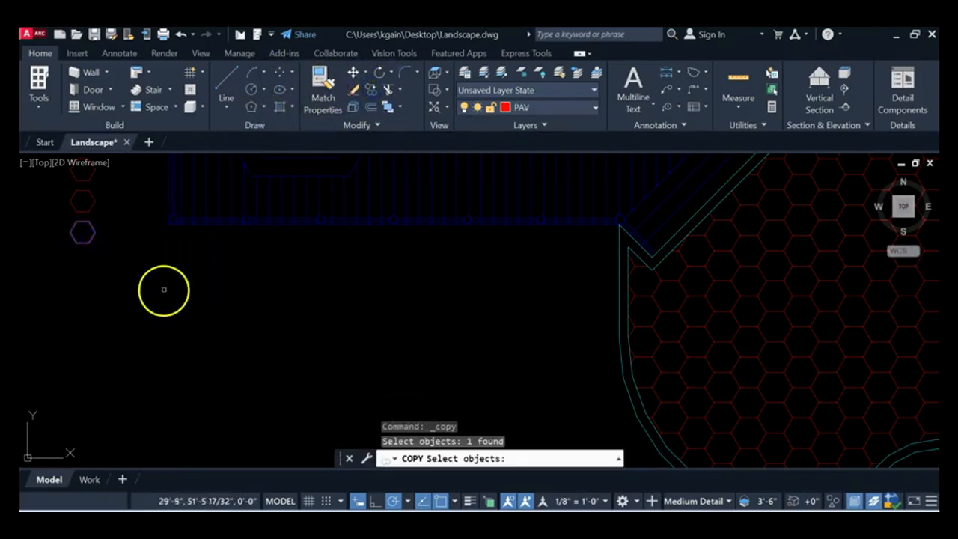
pyautogui.press('Return')
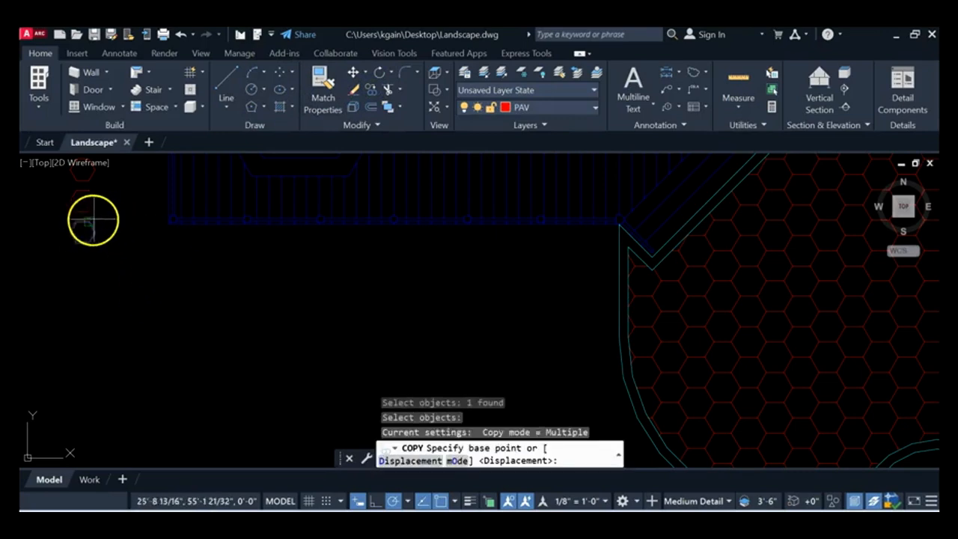
pyautogui.scroll(2, 82, 234)
pyautogui.scroll(1, 82, 234)
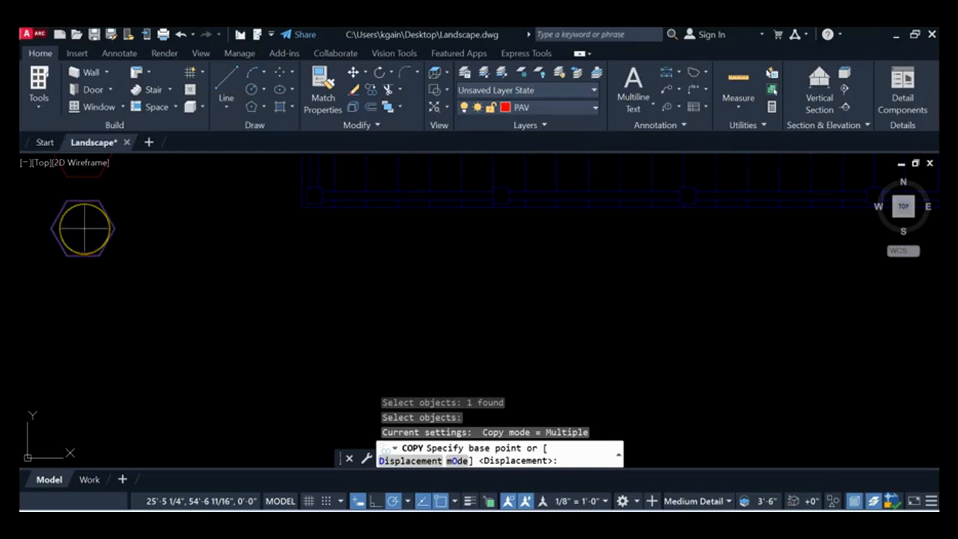
pyautogui.click(84, 229)
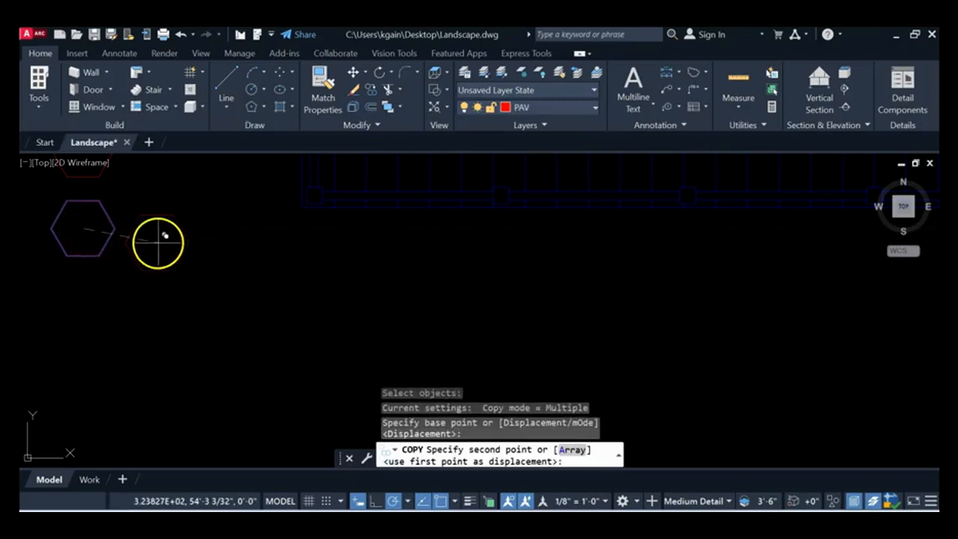
pyautogui.scroll(-2, 160, 240)
pyautogui.moveTo(335, 290); pyautogui.dragTo(190, 284, button='middle')
pyautogui.moveTo(510, 303); pyautogui.dragTo(303, 303, button='middle')
pyautogui.moveTo(543, 259)
pyautogui.mouseDown(button='middle')
pyautogui.moveTo(538, 270)
pyautogui.moveTo(474, 265)
pyautogui.mouseUp(button='middle')
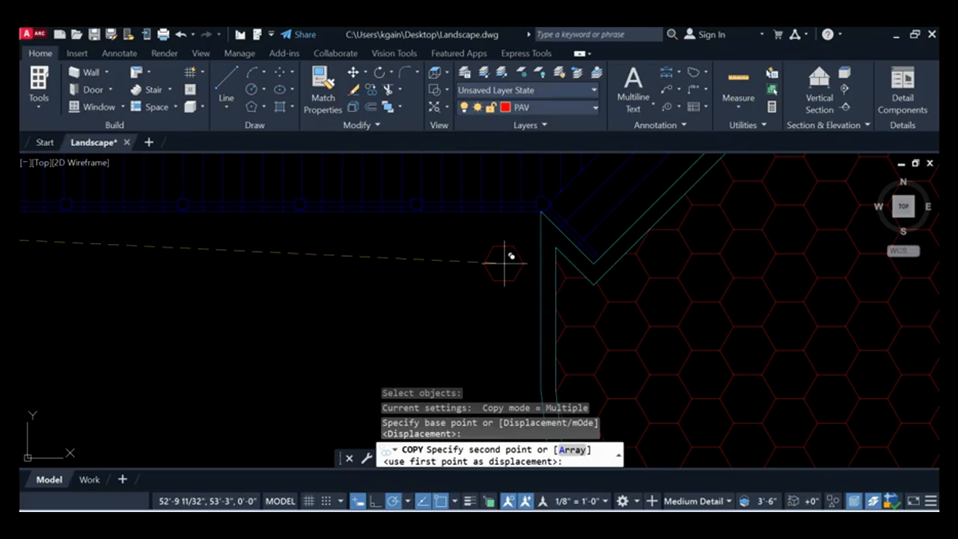
pyautogui.click(506, 263)
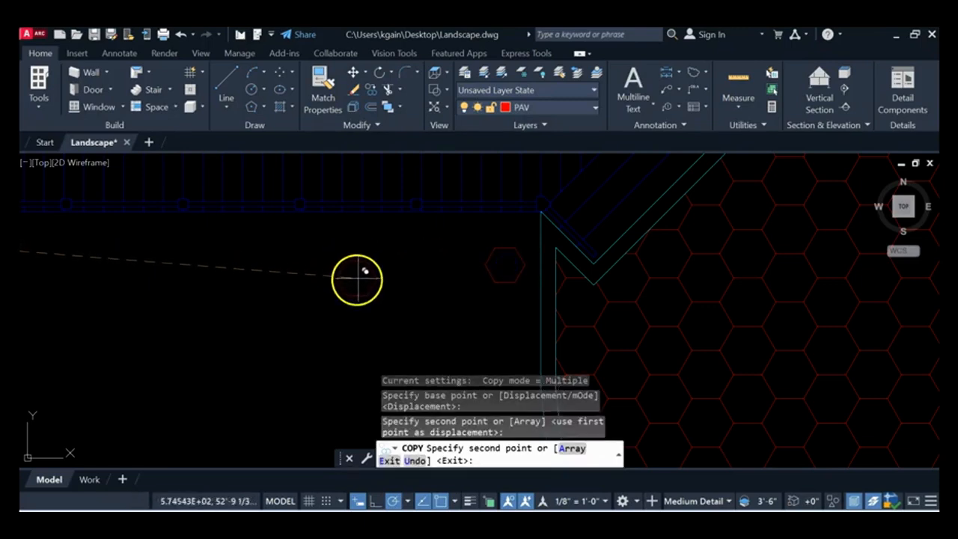
pyautogui.press('Escape')
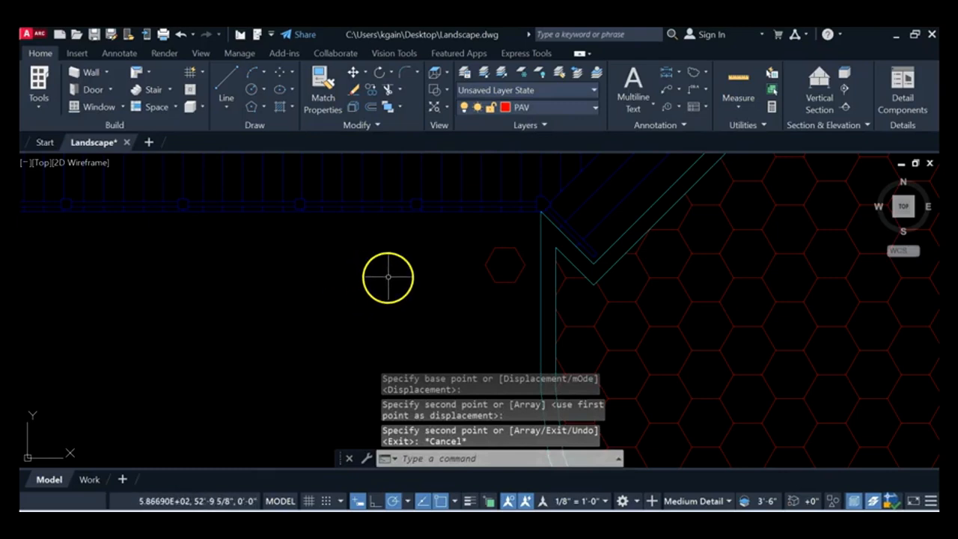
# Step: Rotate the copied hexagon paver about its centre to 270°
pyautogui.moveTo(543, 250)
pyautogui.mouseDown(button='middle')
pyautogui.moveTo(472, 220)
pyautogui.moveTo(461, 229)
pyautogui.mouseUp(button='middle')
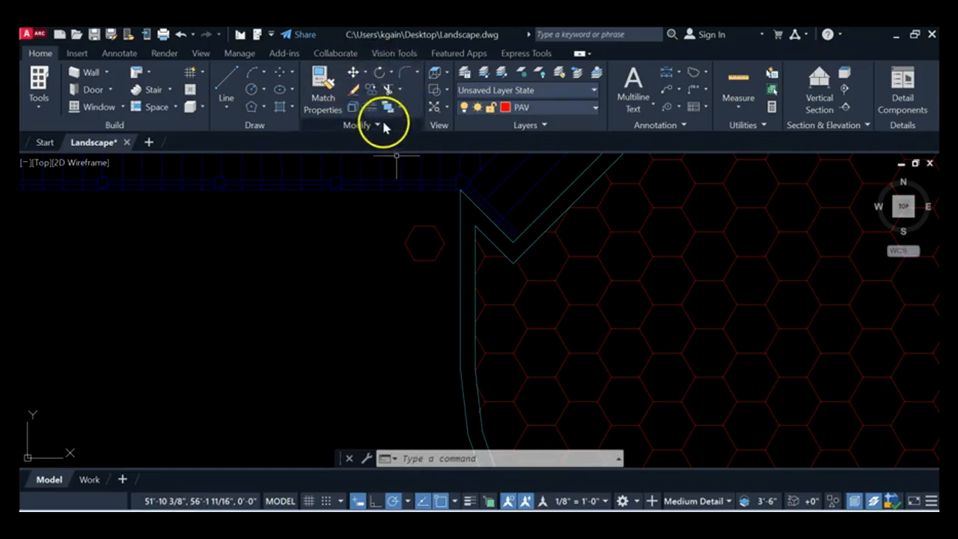
pyautogui.click(380, 74)
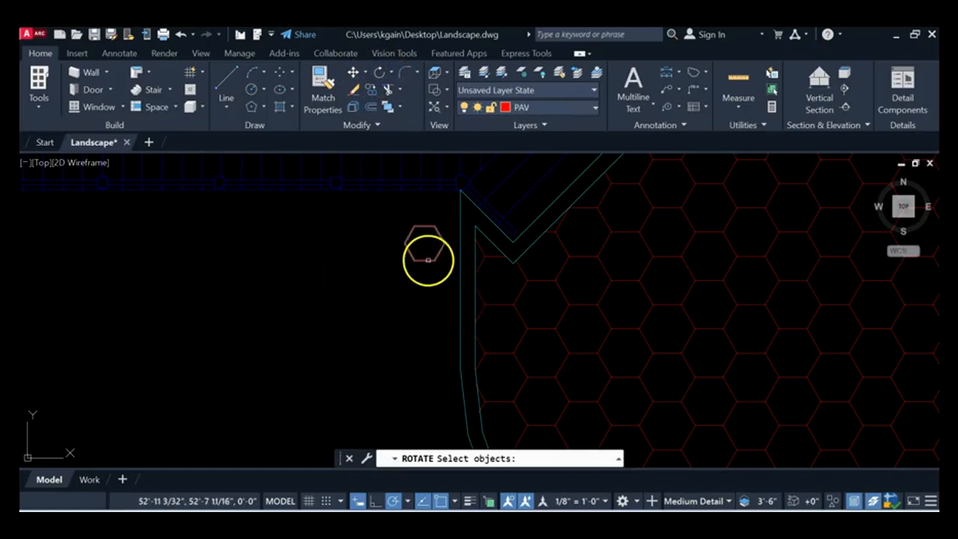
pyautogui.click(428, 259)
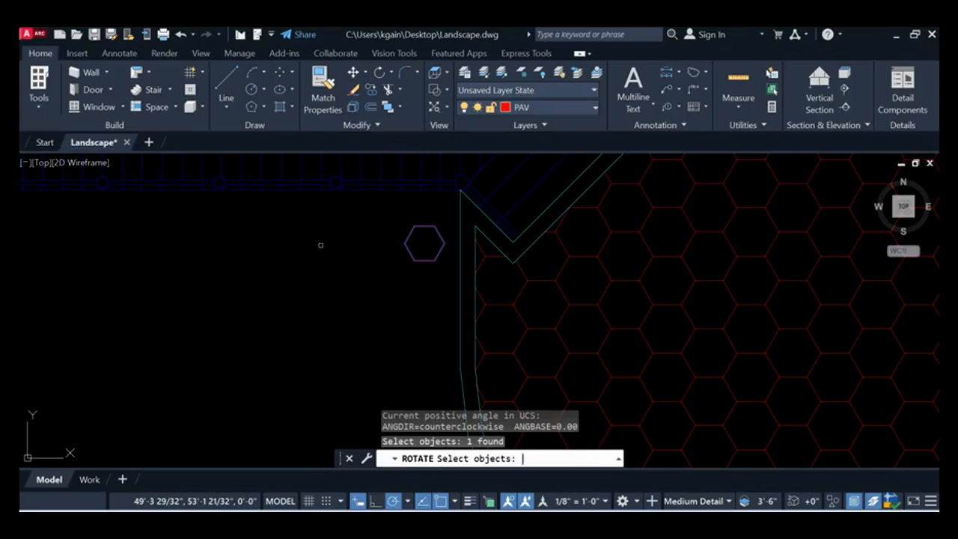
pyautogui.press('Return')
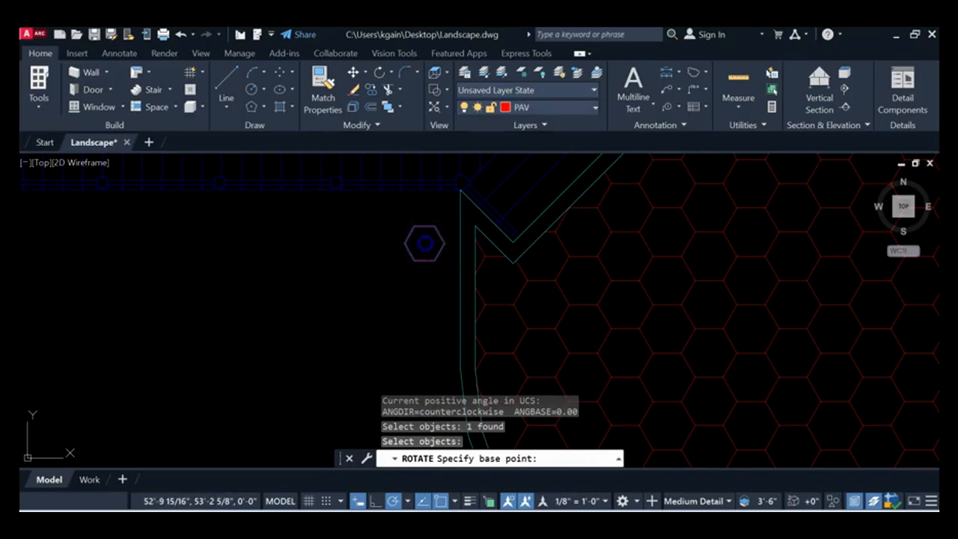
pyautogui.click(424, 243)
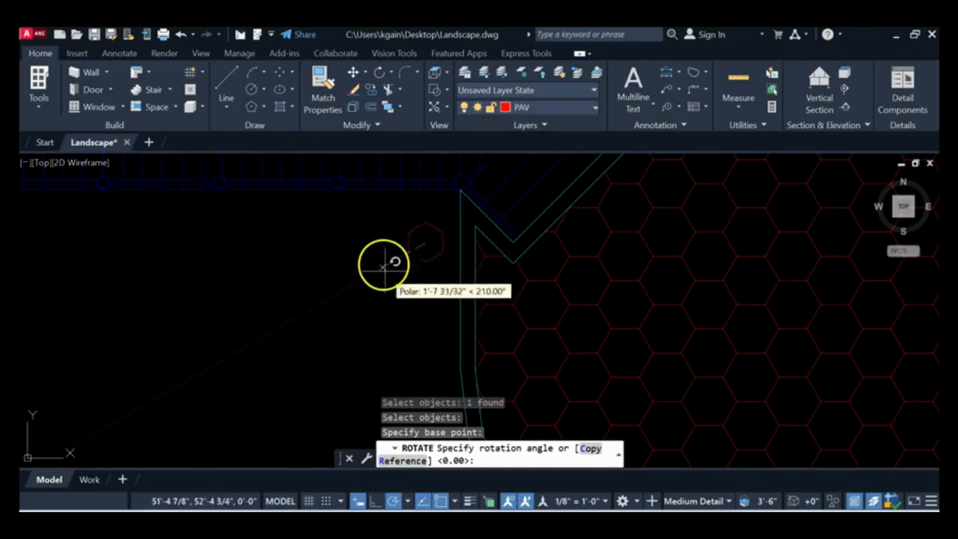
pyautogui.click(424, 315)
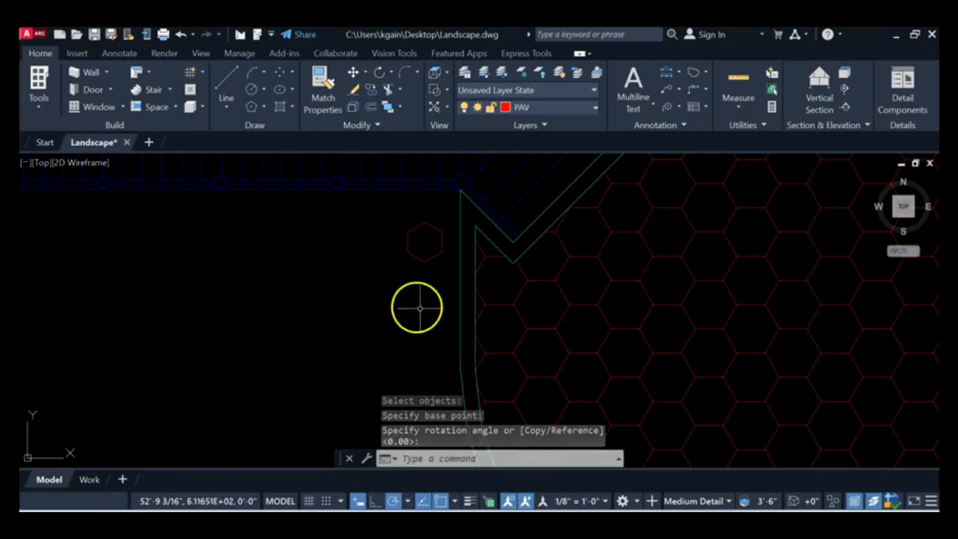
# Step: Create a rectangular array from the rotated hexagon paver and set it to 16 columns
pyautogui.scroll(-2, 431, 267)
pyautogui.moveTo(422, 268)
pyautogui.mouseDown(button='middle')
pyautogui.moveTo(467, 263)
pyautogui.moveTo(607, 285)
pyautogui.mouseUp(button='middle')
pyautogui.scroll(-1, 607, 284)
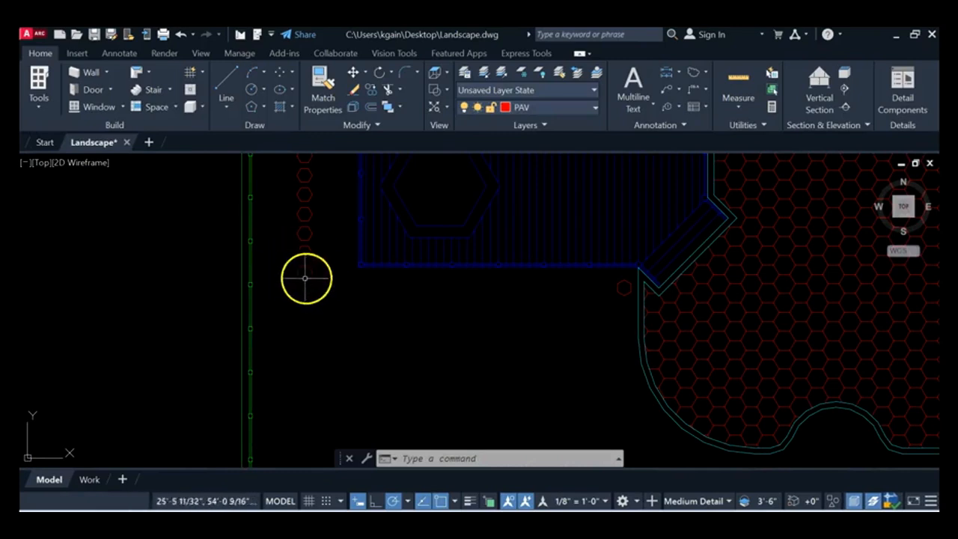
pyautogui.moveTo(348, 264); pyautogui.dragTo(353, 249, button='middle')
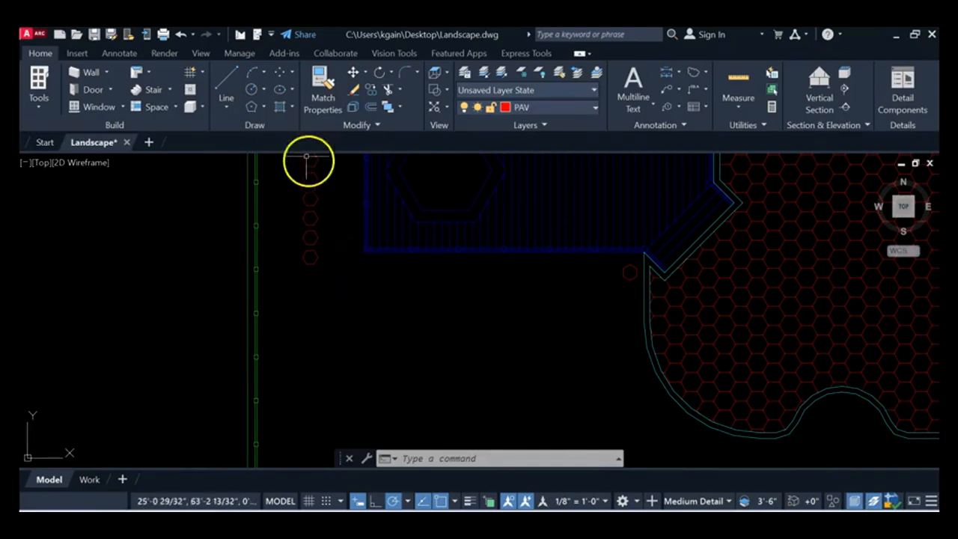
pyautogui.moveTo(466, 299); pyautogui.dragTo(437, 296, button='middle')
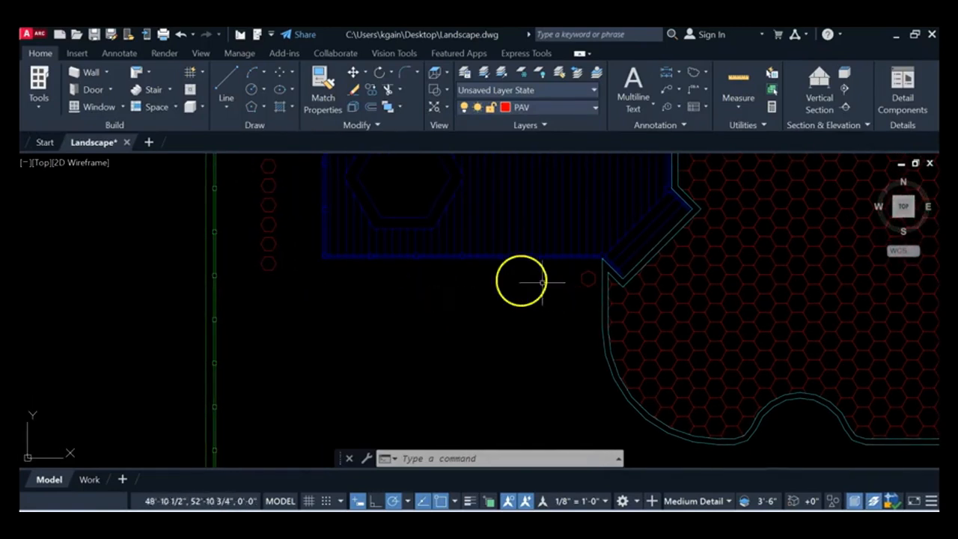
pyautogui.click(378, 126)
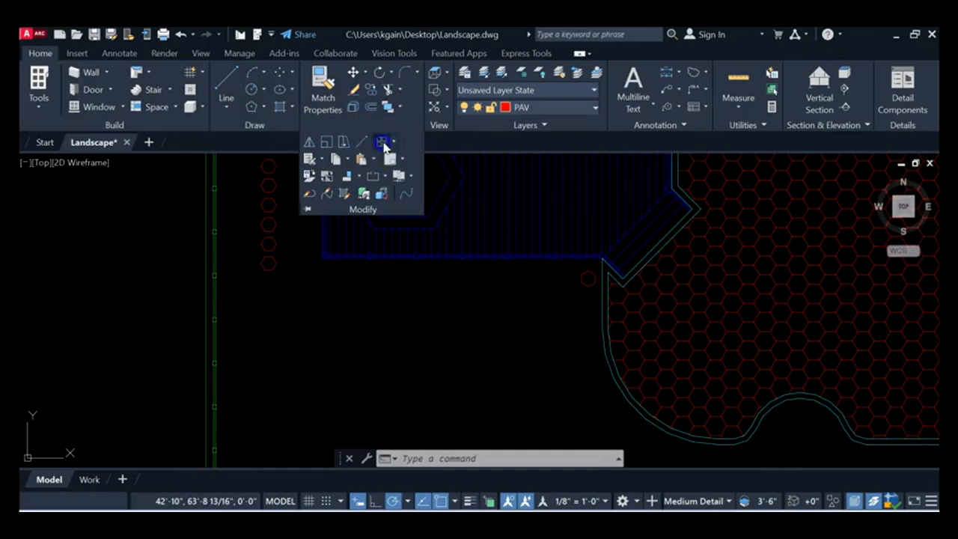
pyautogui.click(382, 143)
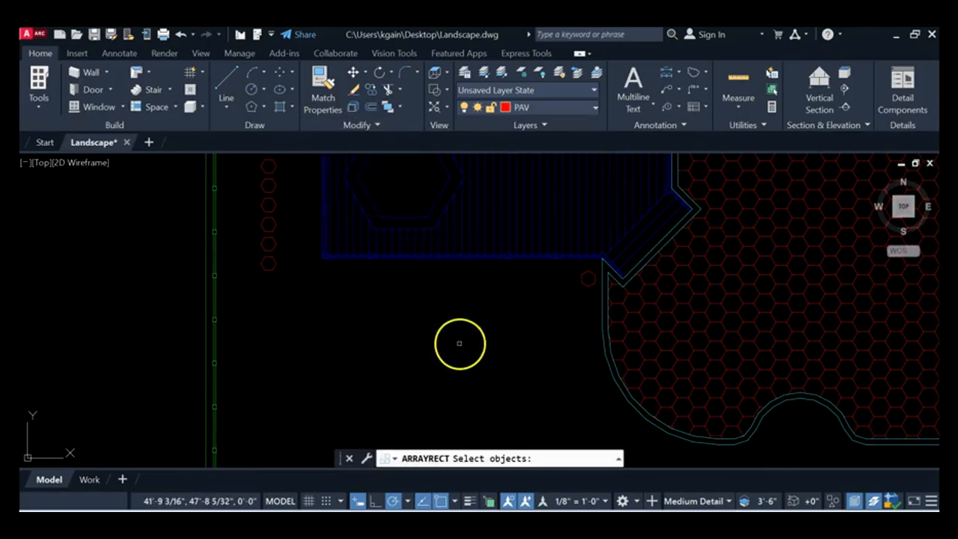
pyautogui.click(587, 279)
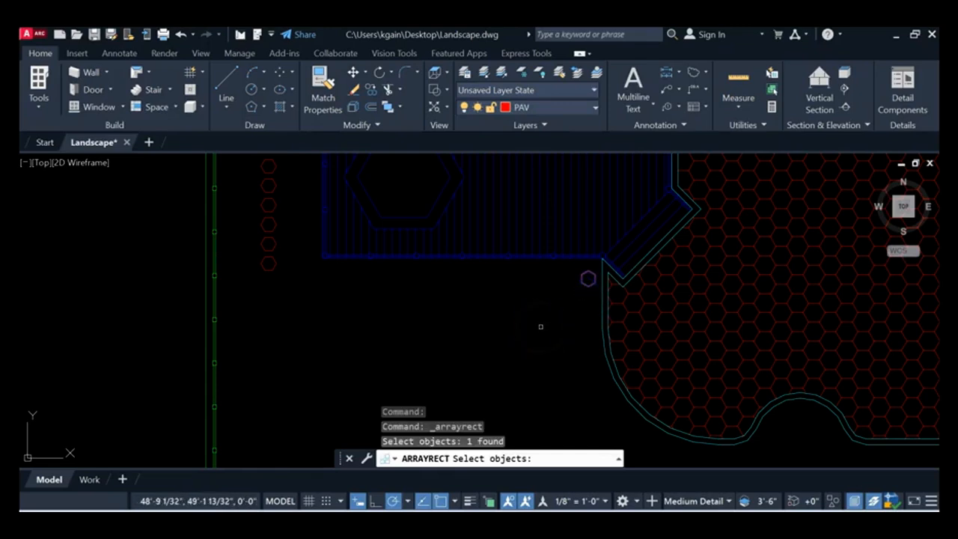
pyautogui.press('Return')
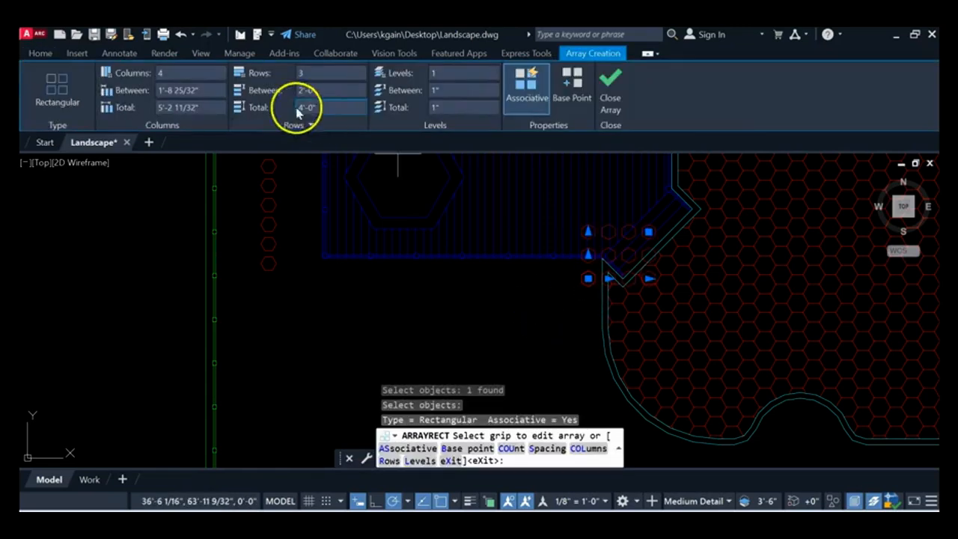
pyautogui.click(185, 75)
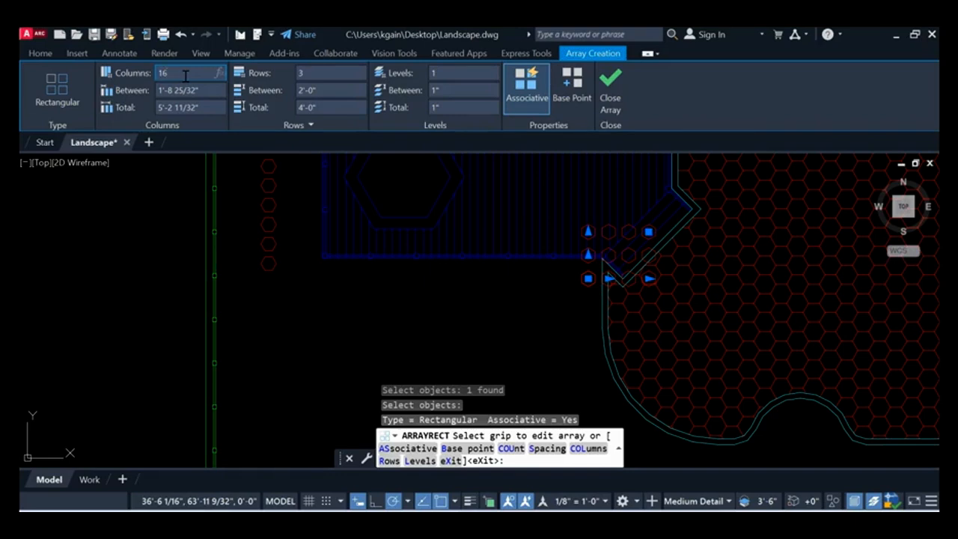
# Step: Set the array's column spacing to -20 inches and its row count to 1, and finish the array
pyautogui.click(208, 90)
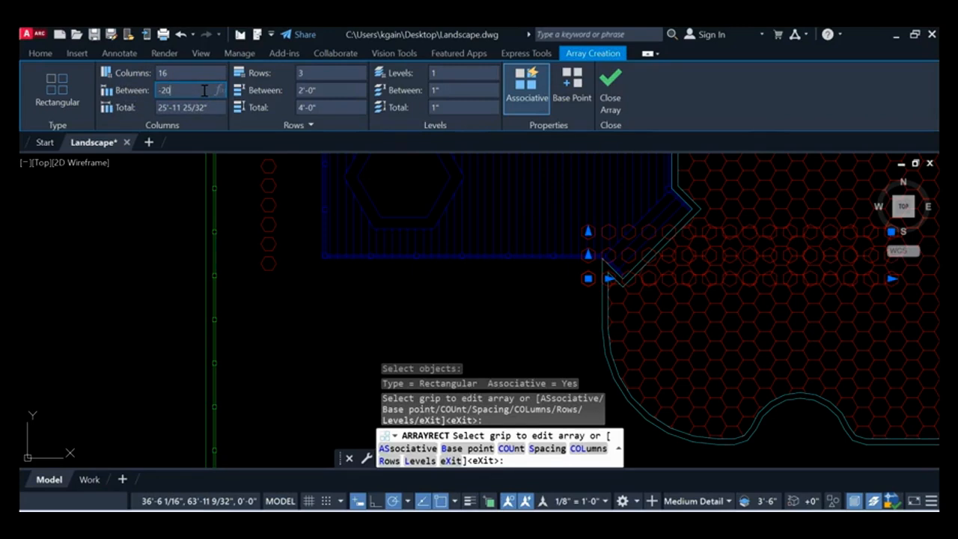
pyautogui.click(330, 72)
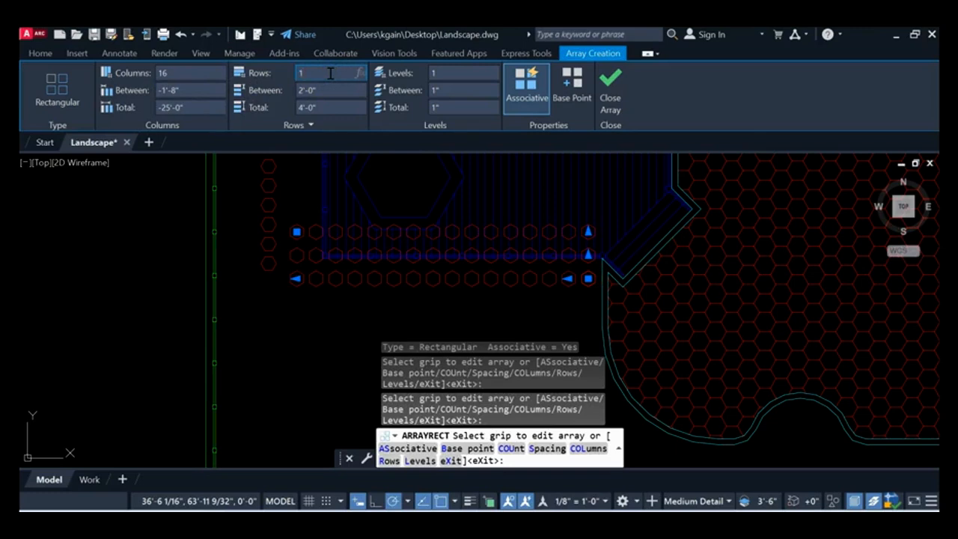
pyautogui.press('Return')
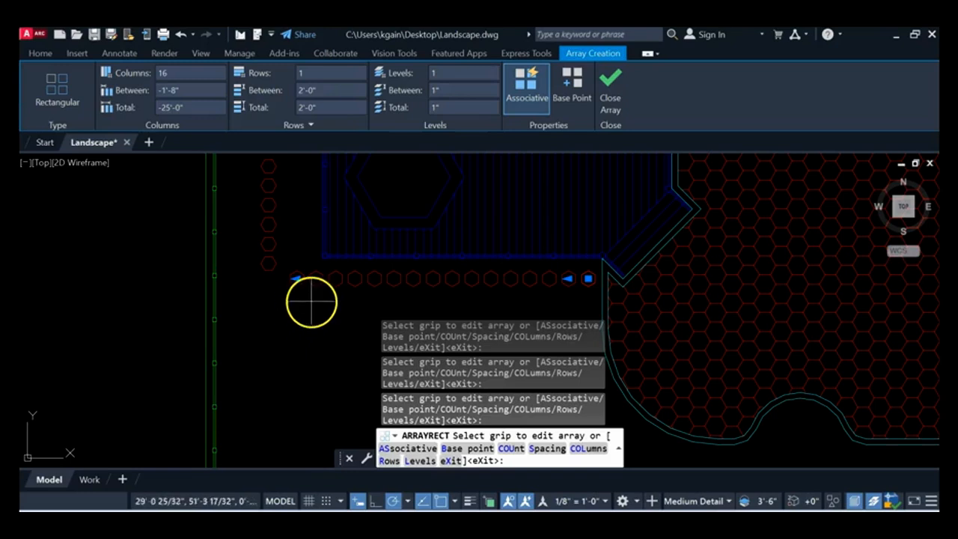
pyautogui.scroll(2, 288, 301)
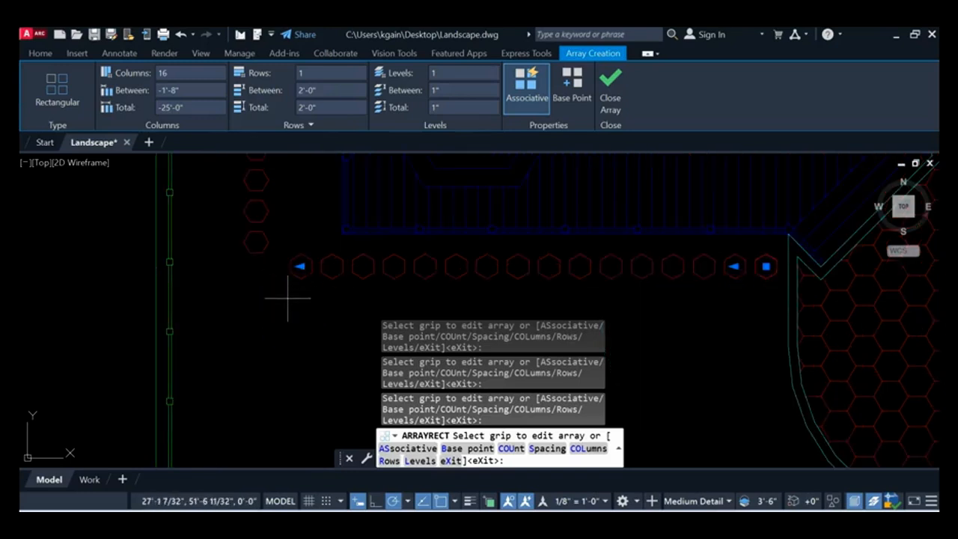
pyautogui.click(610, 84)
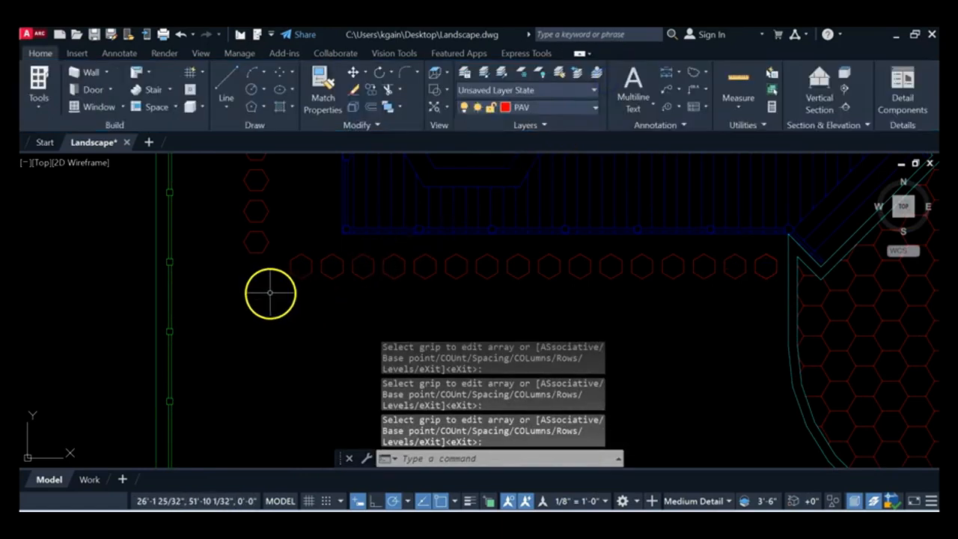
# Step: Examine the paver column and both ends of the horizontal paver row for spacing and alignment
pyautogui.scroll(2, 229, 335)
pyautogui.moveTo(232, 189); pyautogui.dragTo(229, 323, button='middle')
pyautogui.moveTo(188, 171); pyautogui.dragTo(188, 352, button='middle')
pyautogui.moveTo(192, 213); pyautogui.dragTo(190, 406, button='middle')
pyautogui.moveTo(203, 231); pyautogui.dragTo(186, 204, button='middle')
pyautogui.scroll(-7, 247, 249)
pyautogui.scroll(6, 290, 294)
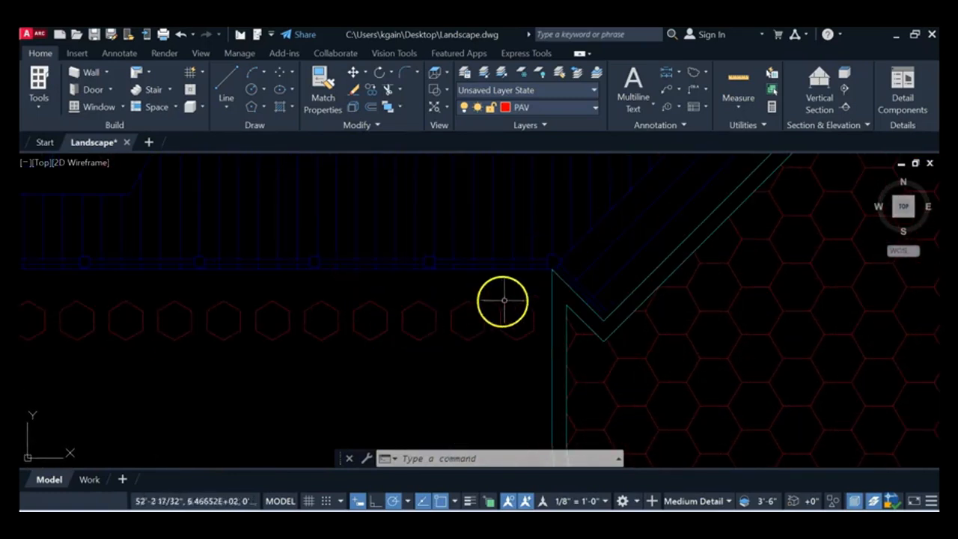
pyautogui.scroll(-2, 150, 322)
pyautogui.moveTo(173, 312); pyautogui.dragTo(455, 281, button='middle')
pyautogui.scroll(2, 166, 279)
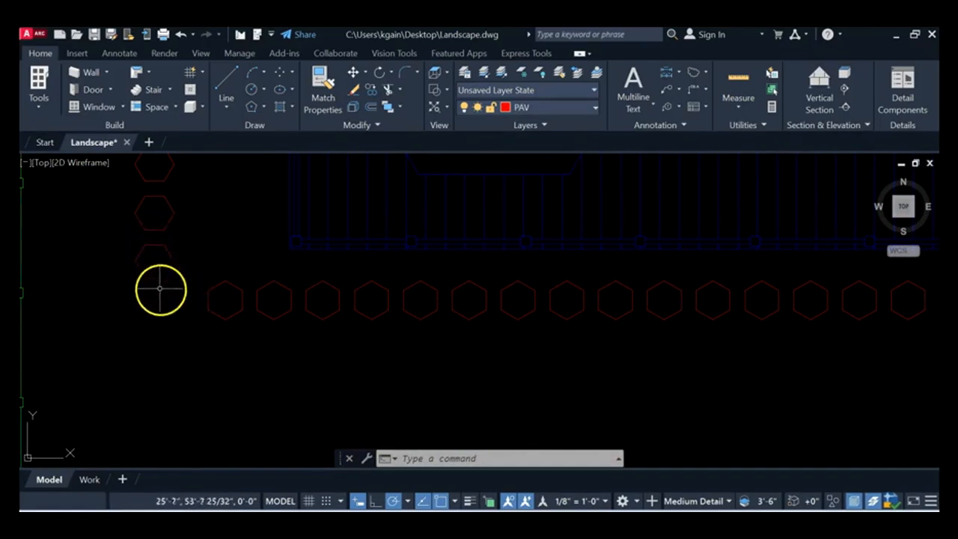
# Step: Move the horizontal paver row slightly farther away from the deck's lower edge, keeping its horizontal position, and deselect it
pyautogui.click(231, 317)
pyautogui.moveTo(517, 341); pyautogui.dragTo(426, 329, button='middle')
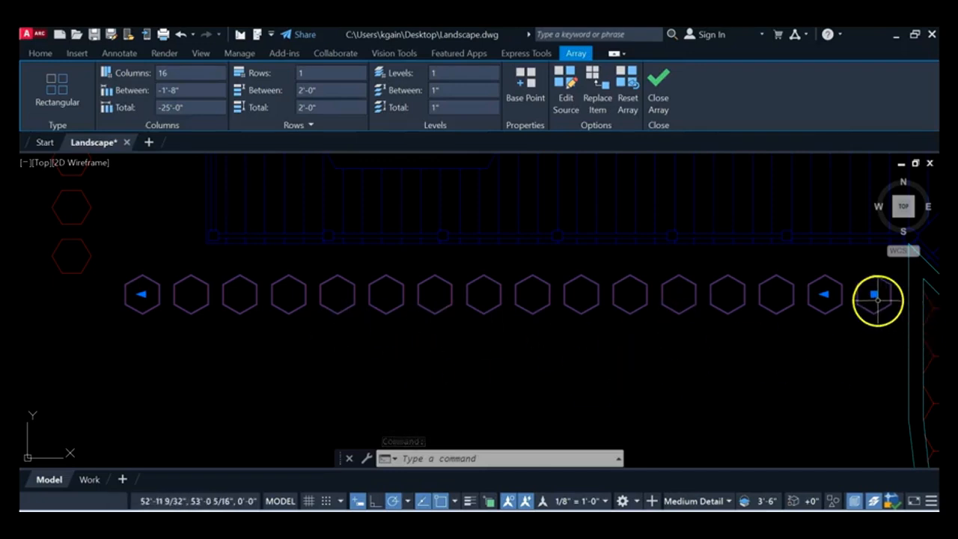
pyautogui.click(874, 294)
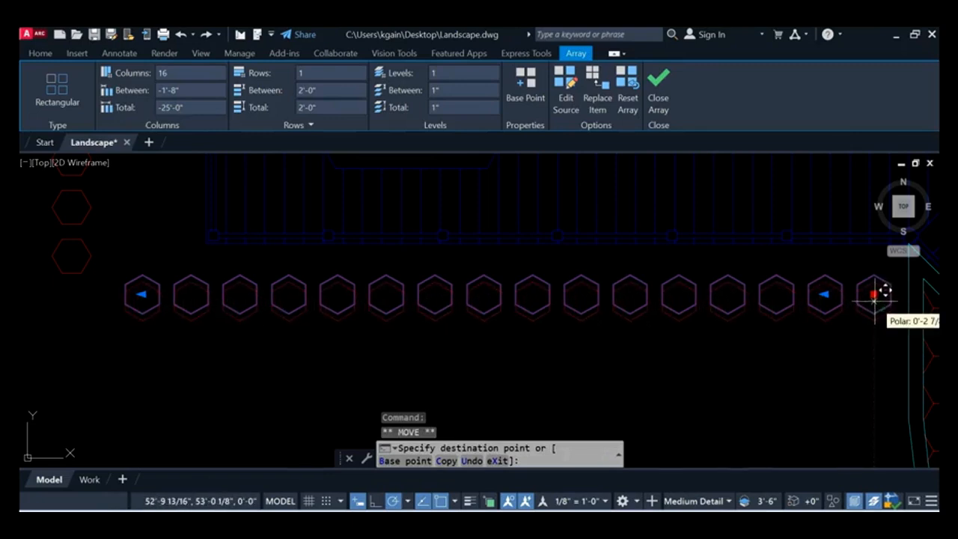
pyautogui.scroll(2, 873, 300)
pyautogui.moveTo(872, 301); pyautogui.dragTo(788, 273, button='middle')
pyautogui.click(783, 275)
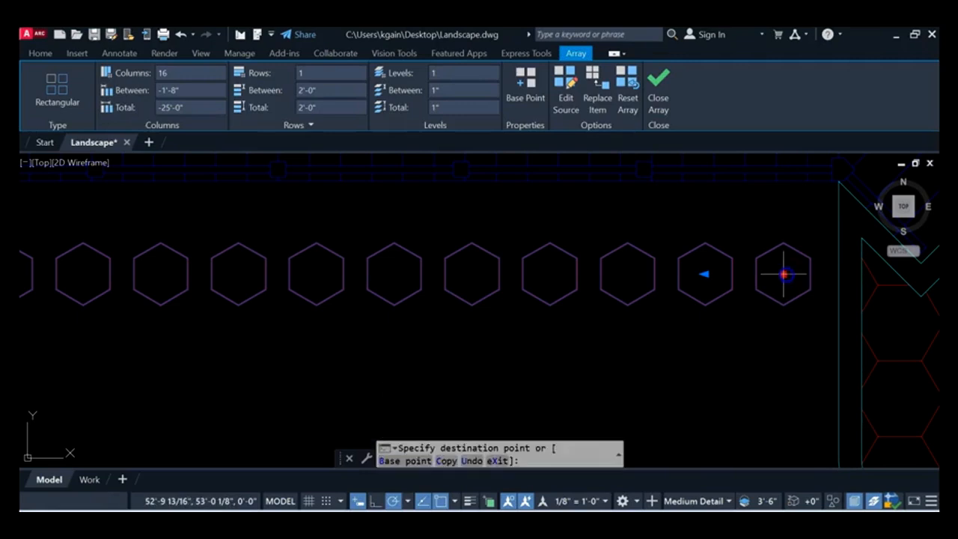
pyautogui.click(783, 281)
pyautogui.scroll(-2, 618, 325)
pyautogui.moveTo(618, 316); pyautogui.dragTo(780, 309, button='middle')
pyautogui.moveTo(454, 316)
pyautogui.mouseDown(button='middle')
pyautogui.moveTo(506, 316)
pyautogui.moveTo(445, 320)
pyautogui.mouseUp(button='middle')
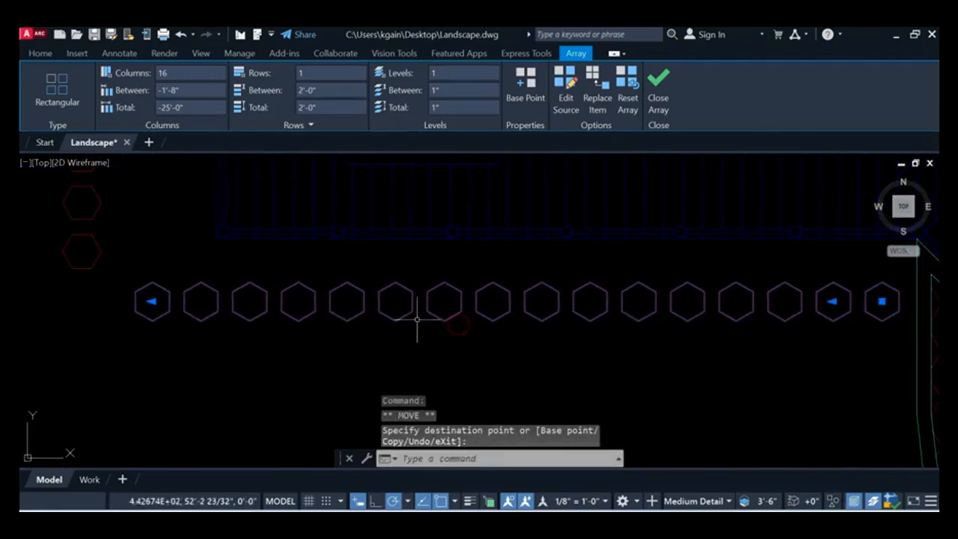
pyautogui.moveTo(145, 347); pyautogui.dragTo(182, 336, button='middle')
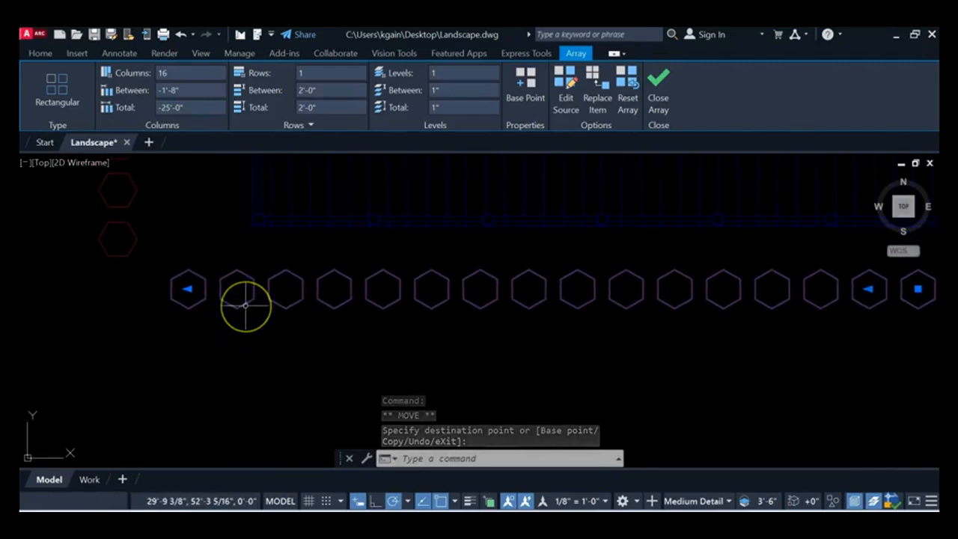
pyautogui.press('Escape')
# Step: Copy the lowest paver of the vertical column by its centre into the corner gap beside the start of the horizontal row
pyautogui.scroll(2, 133, 277)
pyautogui.moveTo(132, 278); pyautogui.dragTo(185, 273, button='middle')
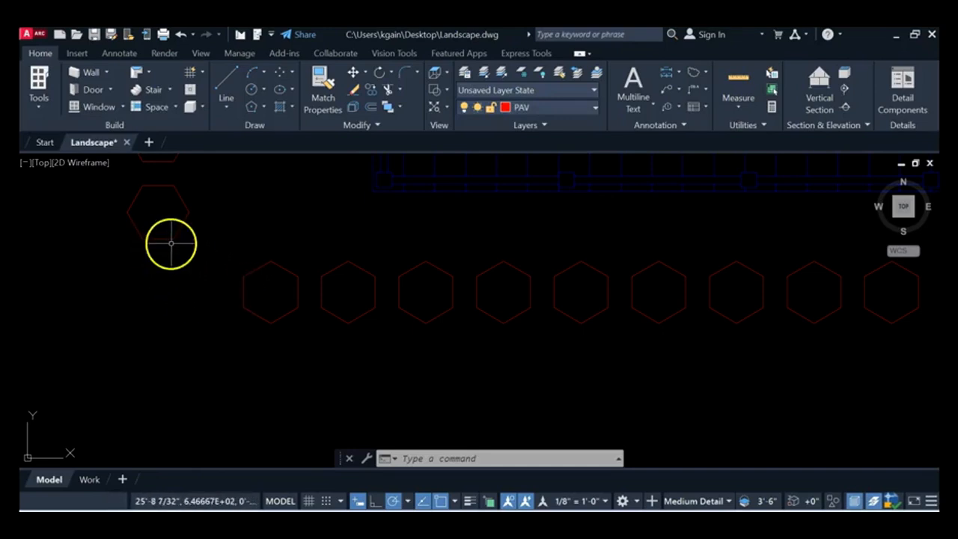
pyautogui.click(372, 91)
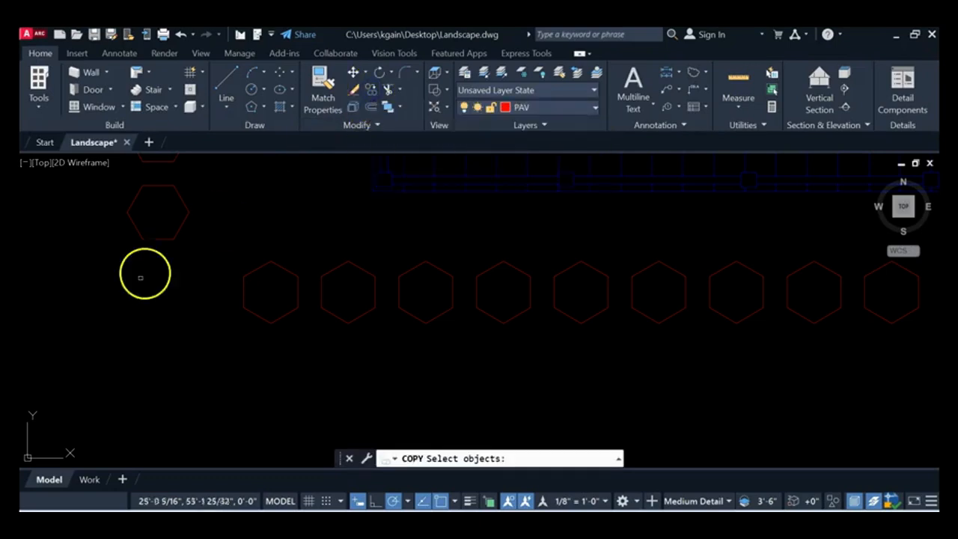
pyautogui.click(166, 239)
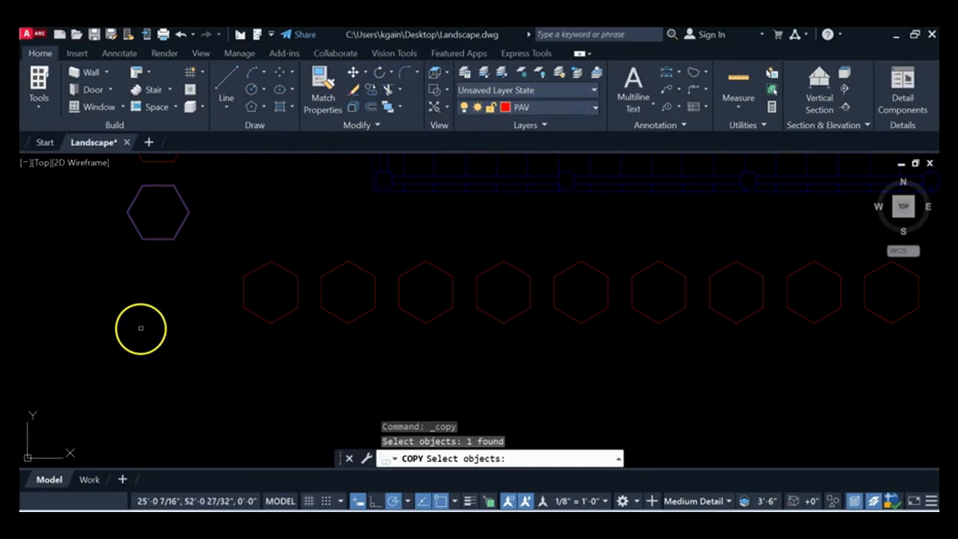
pyautogui.press('Return')
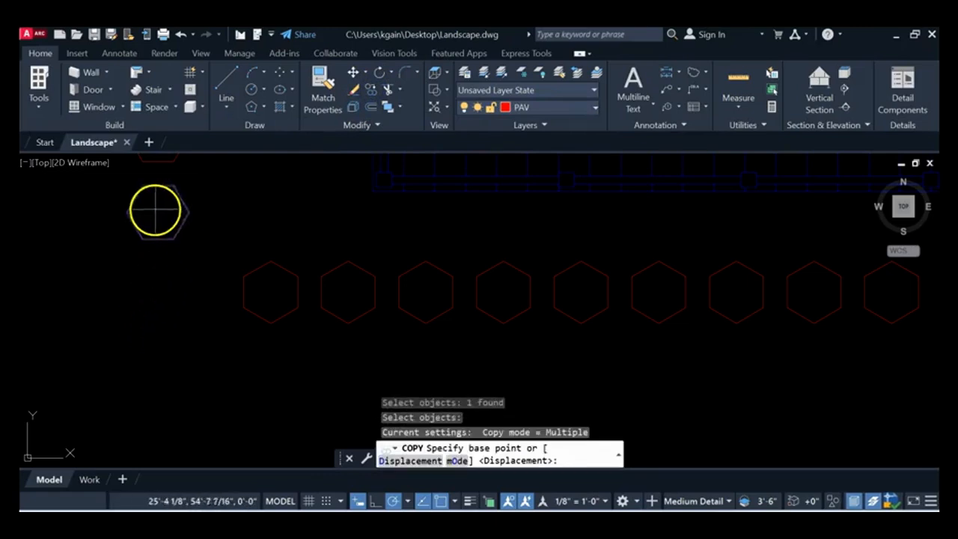
pyautogui.click(159, 213)
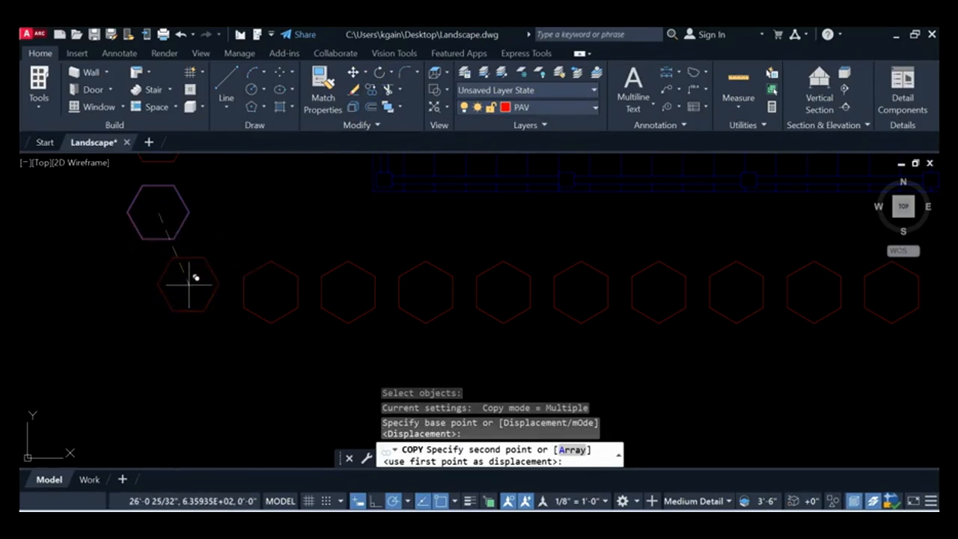
pyautogui.click(190, 284)
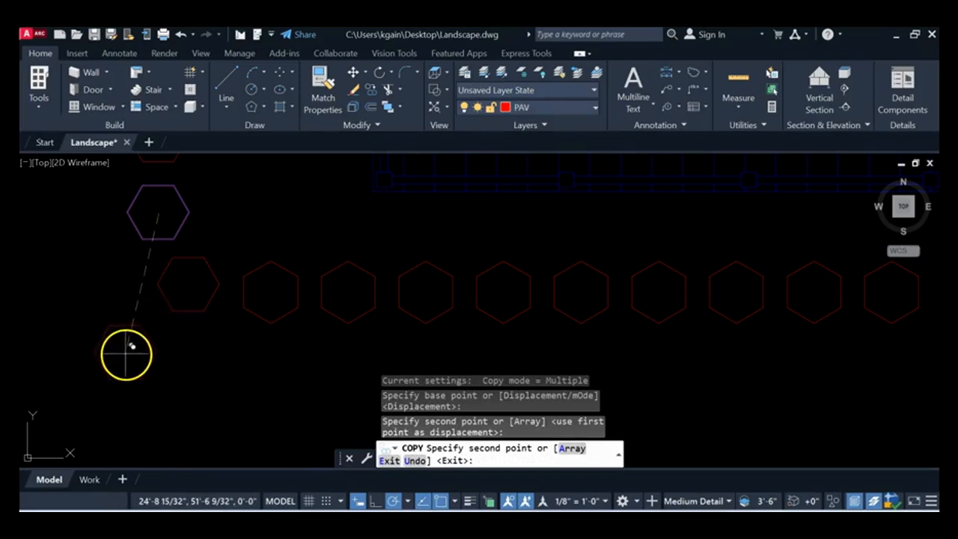
pyautogui.press('Escape')
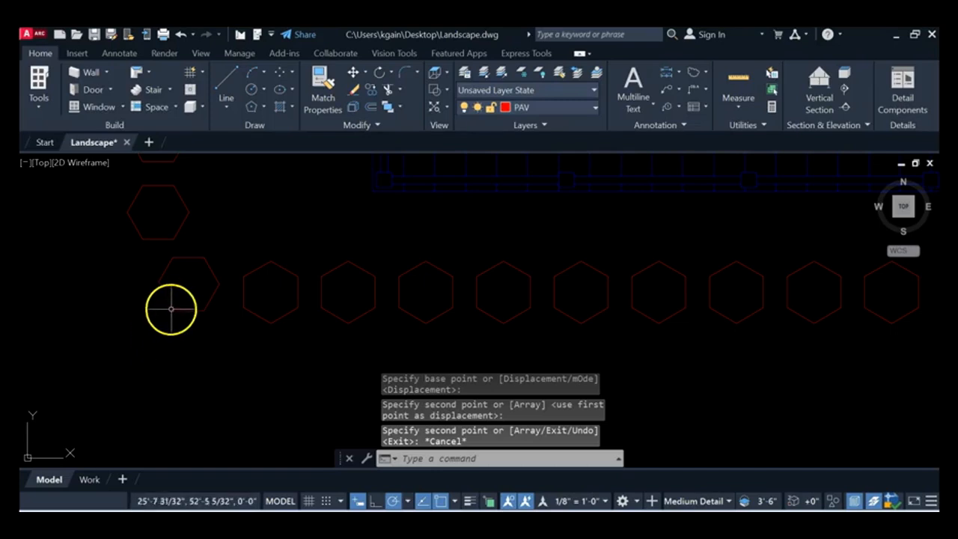
# Step: Rotate the copied corner paver about its centre to a freehand angle between the column's and the row's orientations
pyautogui.scroll(4, 176, 282)
pyautogui.moveTo(176, 281); pyautogui.dragTo(237, 308, button='middle')
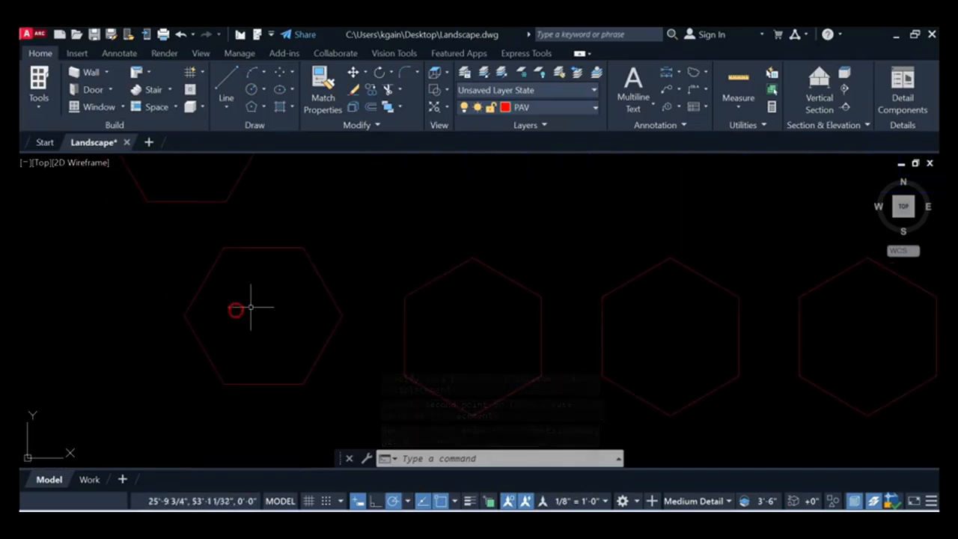
pyautogui.click(379, 72)
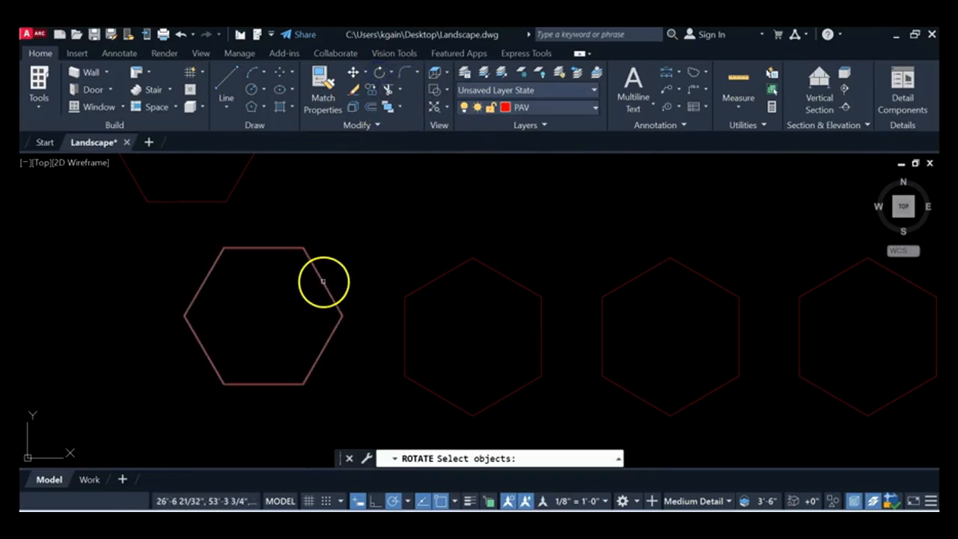
pyautogui.click(322, 280)
pyautogui.press('Return')
pyautogui.click(263, 312)
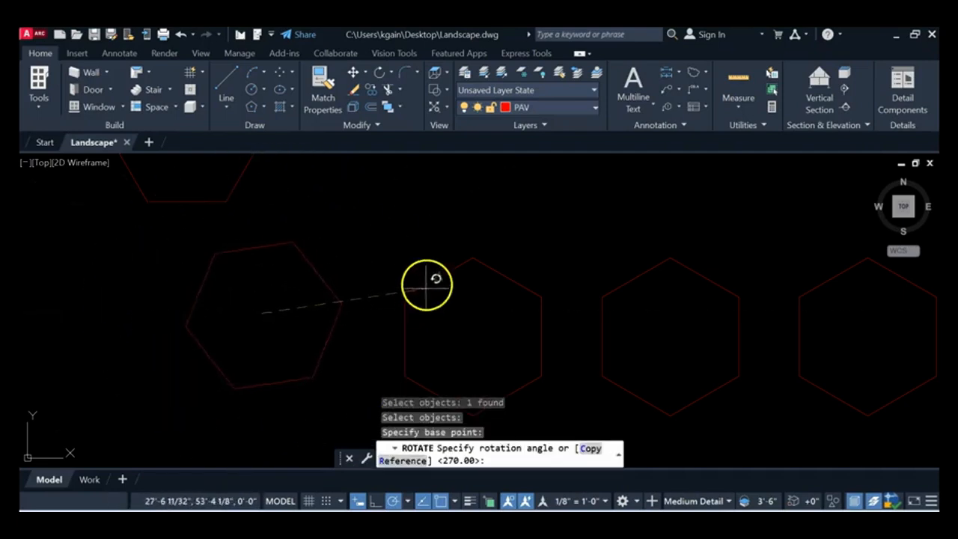
pyautogui.click(400, 208)
pyautogui.scroll(-5, 399, 278)
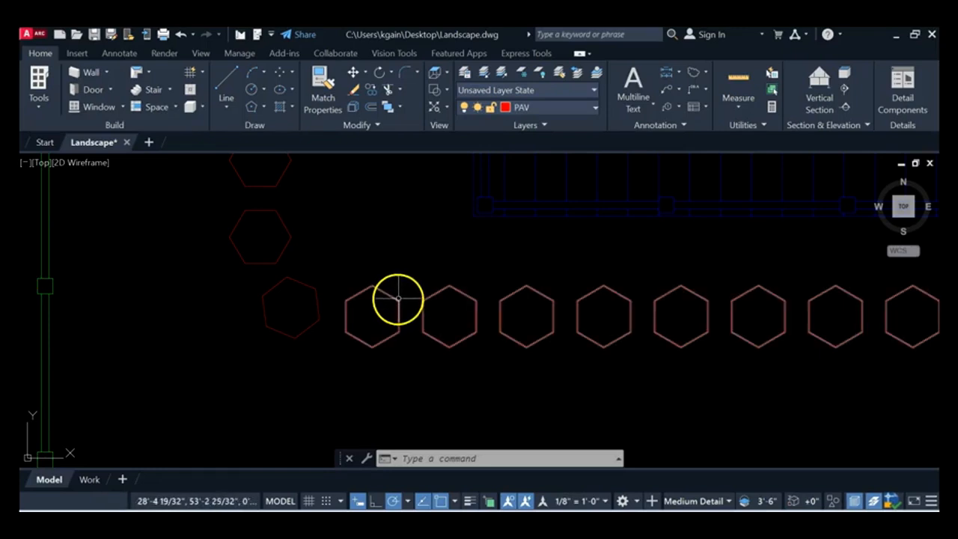
# Step: Save the drawing as Landscape on the Desktop in AutoCAD 2018 Drawing format, replacing the existing file
pyautogui.scroll(-2, 416, 293)
pyautogui.scroll(-5, 440, 299)
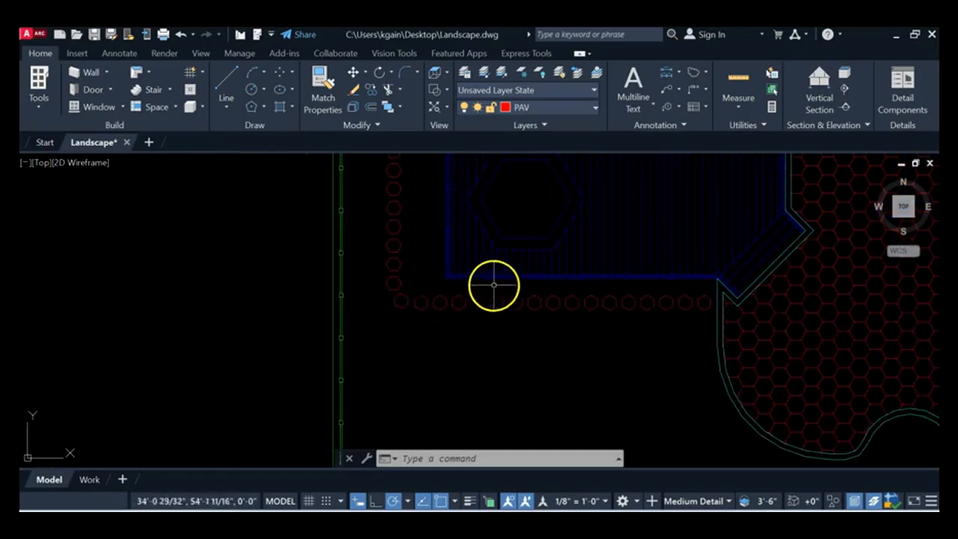
pyautogui.moveTo(425, 251); pyautogui.dragTo(351, 267, button='middle')
pyautogui.scroll(-2, 351, 268)
pyautogui.middleClick(432, 282)
pyautogui.middleClick(432, 282)
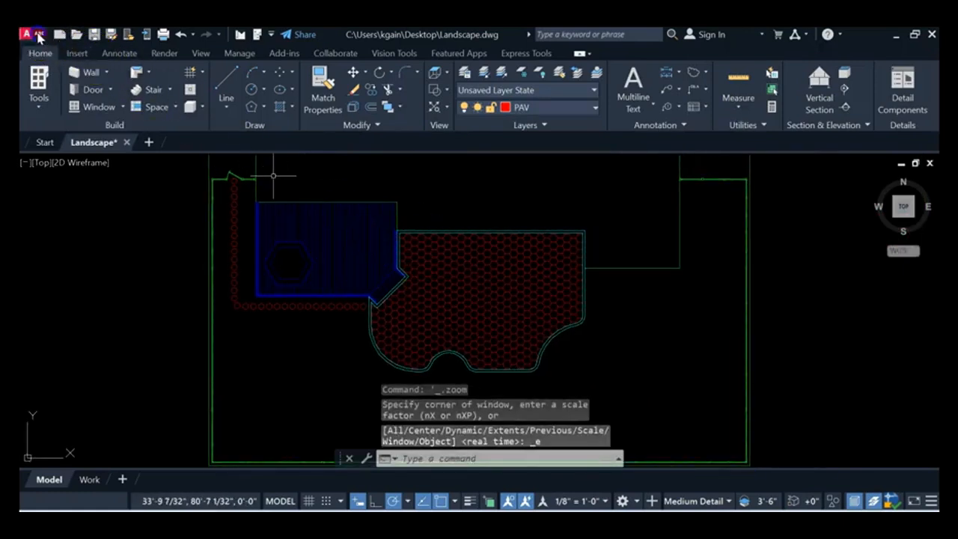
pyautogui.click(39, 37)
pyautogui.click(66, 215)
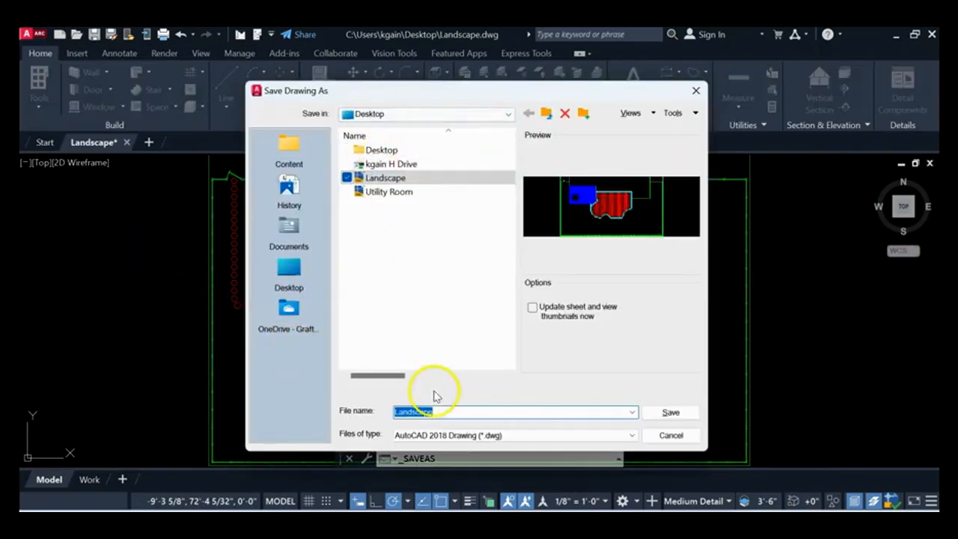
pyautogui.click(677, 414)
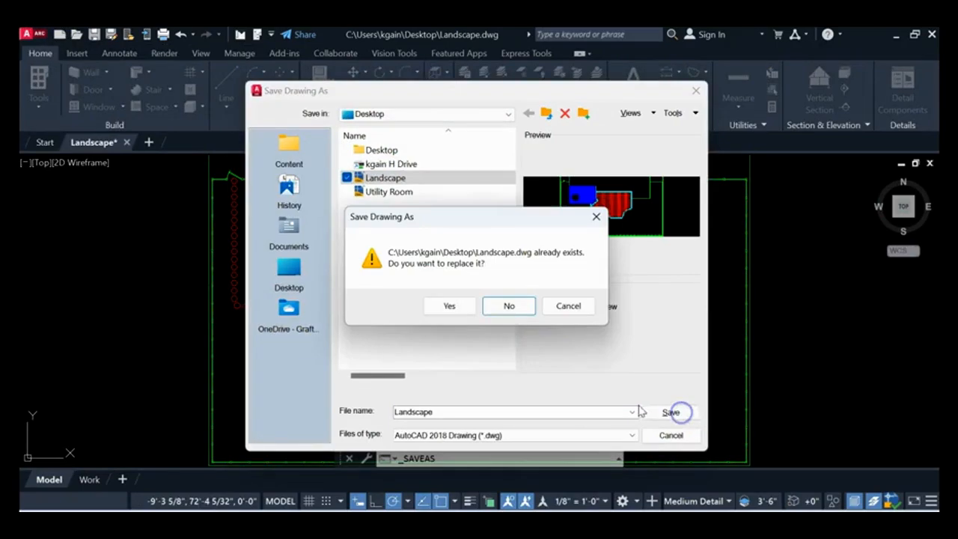
pyautogui.click(449, 306)
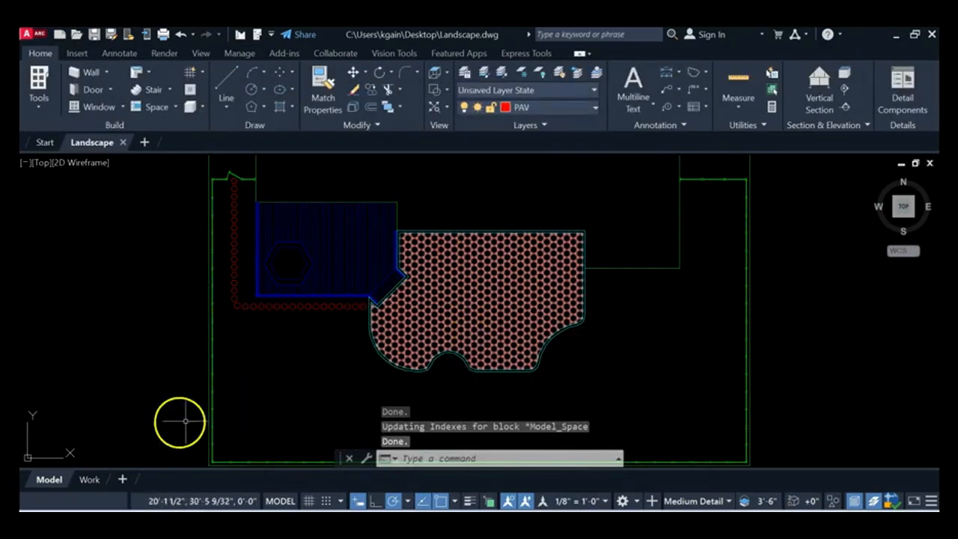